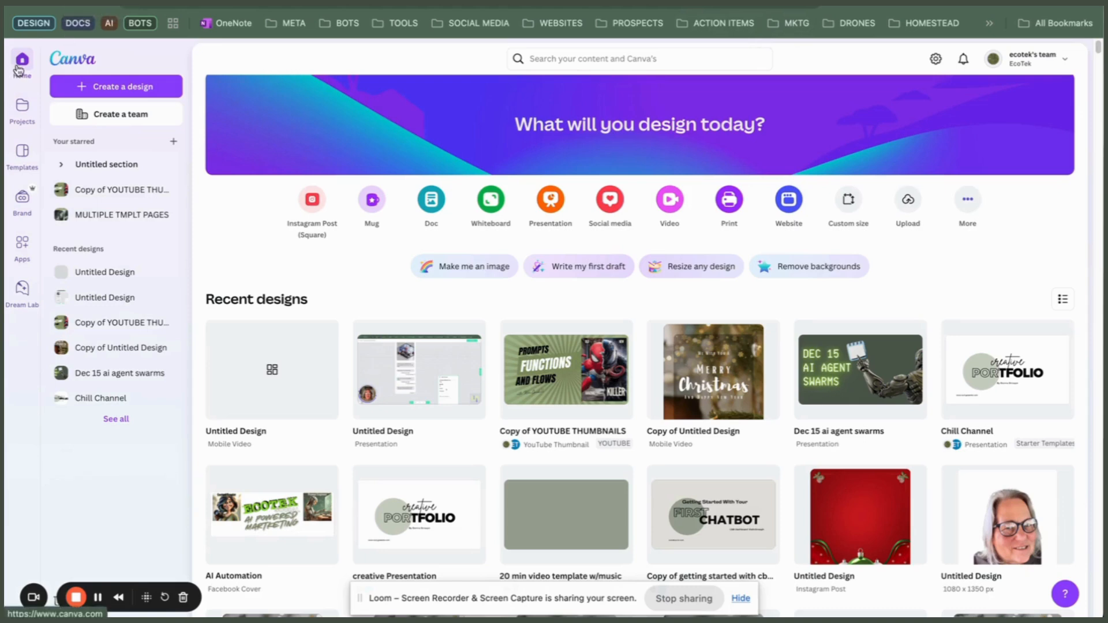
- Create a blank presentation and show the uploaded videos
{"action": "left_click", "coordinate": [548, 211]}
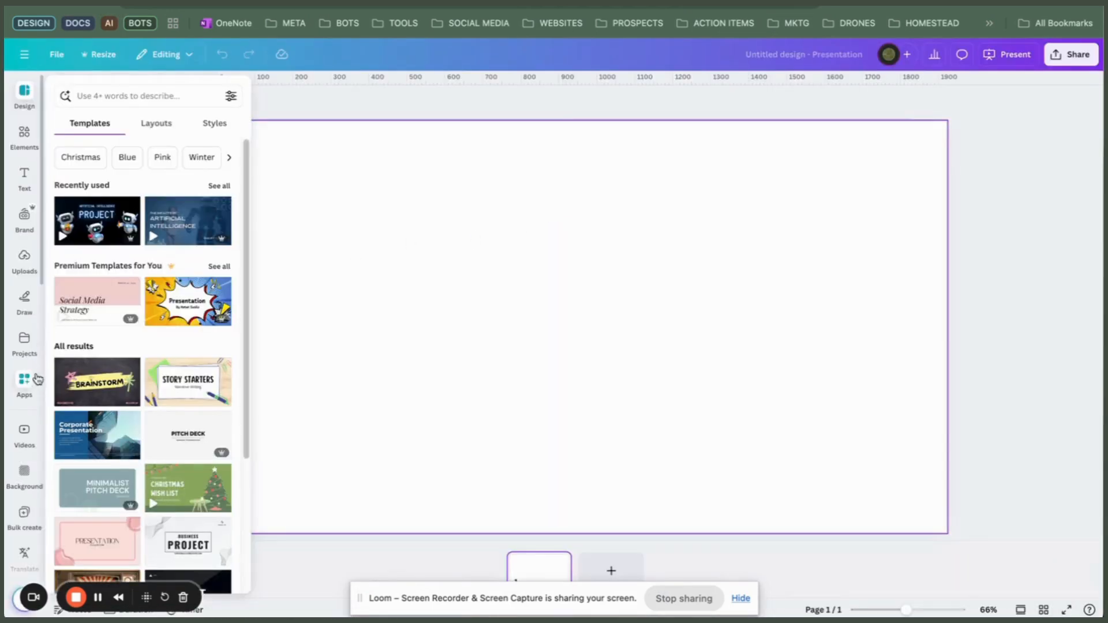
{"action": "left_click", "coordinate": [26, 271]}
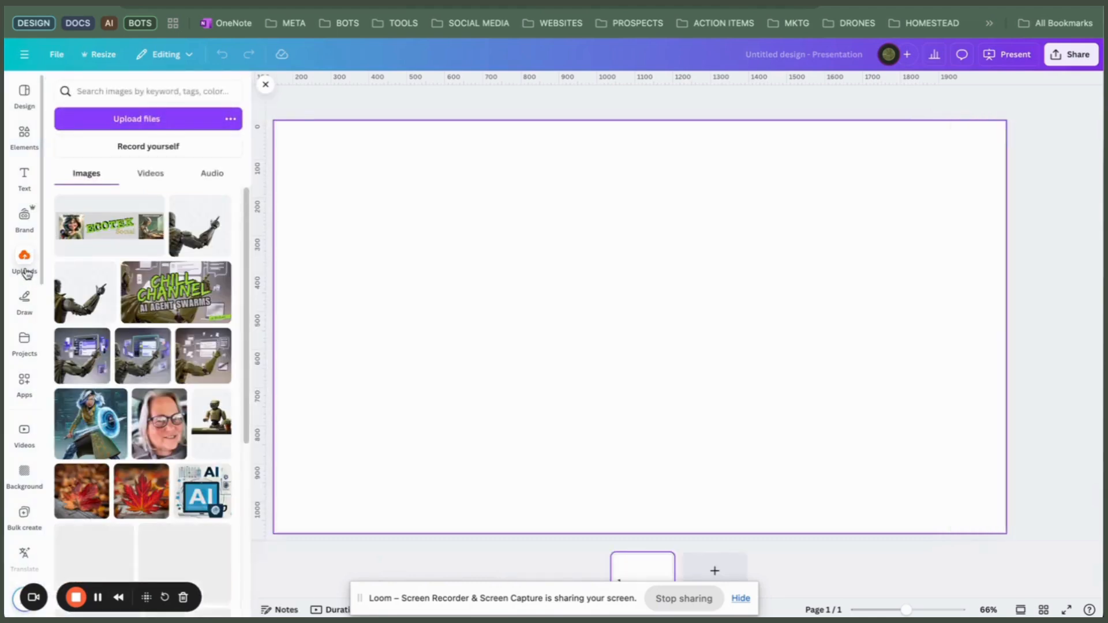
{"action": "left_click", "coordinate": [149, 174]}
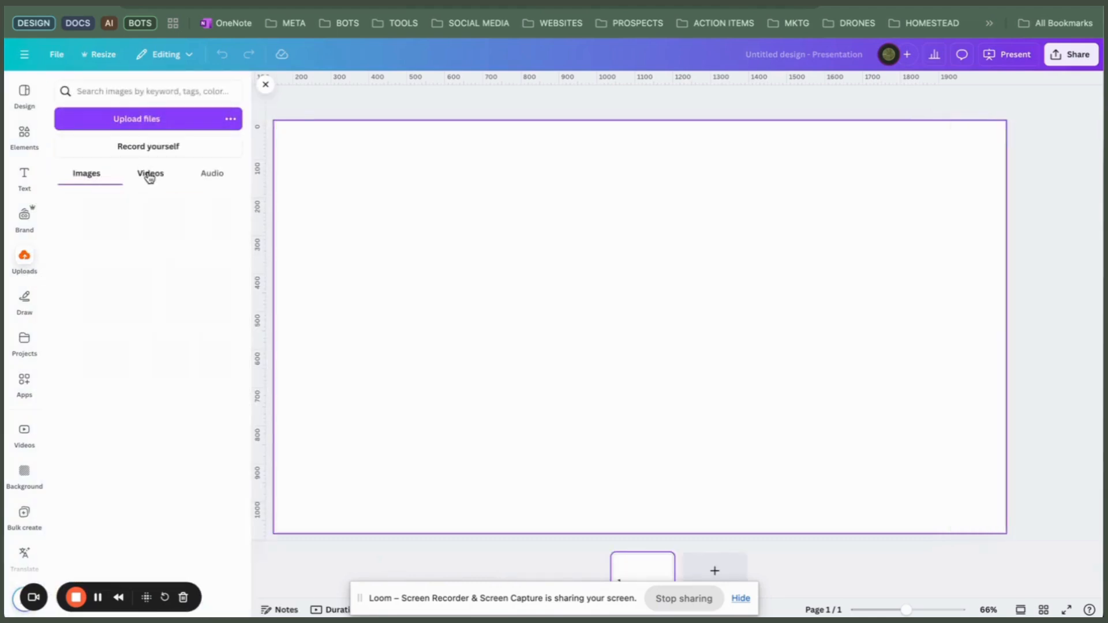
{"action": "left_click", "coordinate": [173, 125]}
{"action": "scroll", "coordinate": [388, 419], "scroll_direction": "down", "scroll_amount": 10}
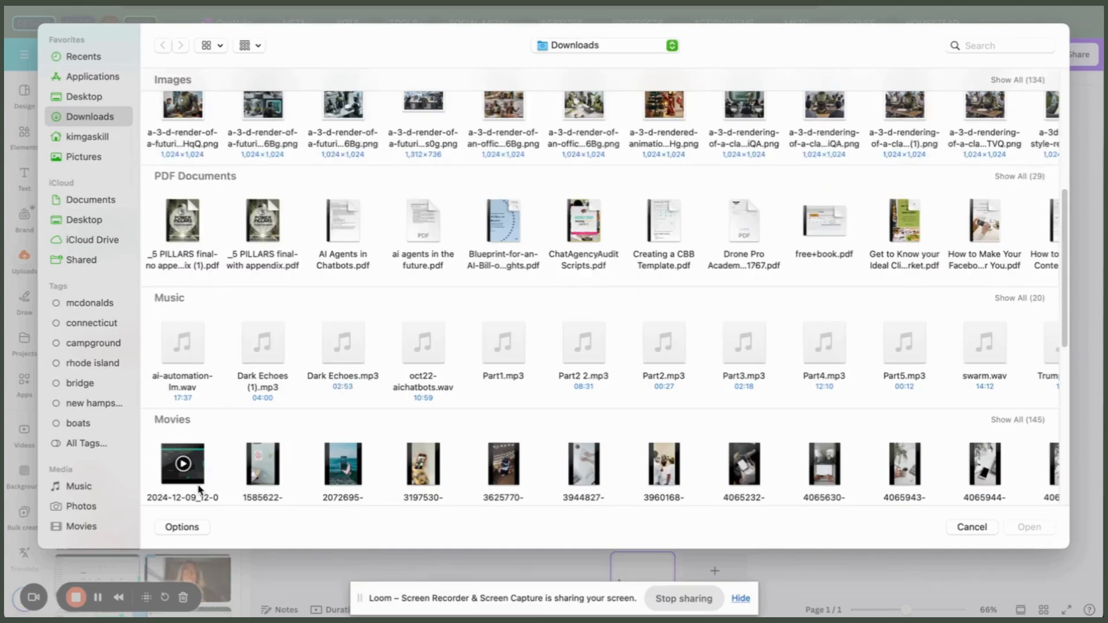
{"action": "left_click", "coordinate": [199, 484]}
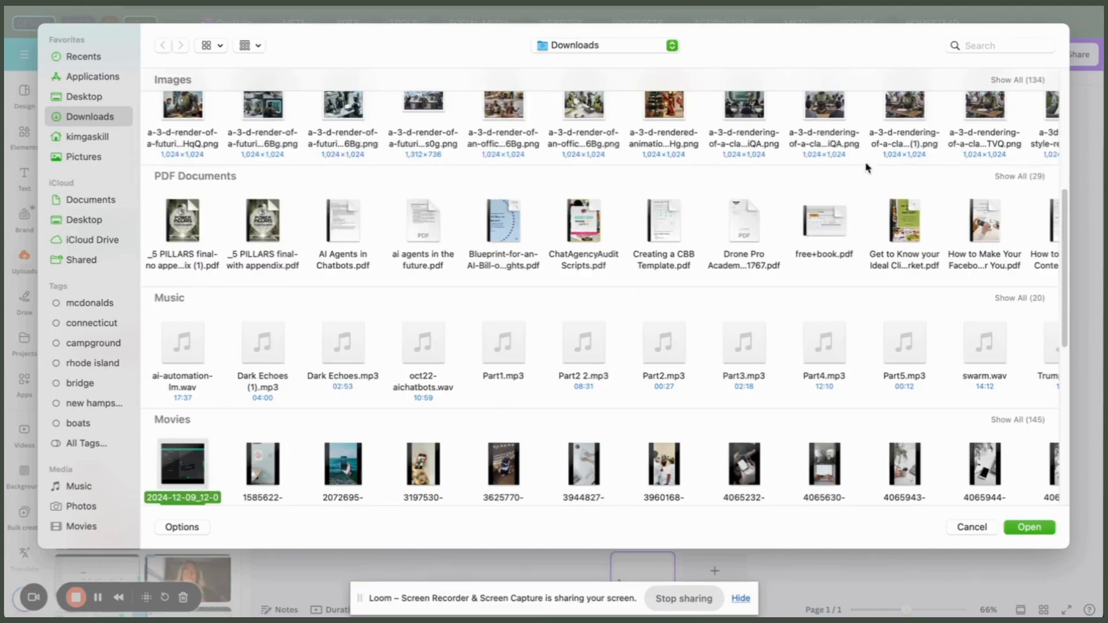
{"action": "left_click", "coordinate": [973, 527]}
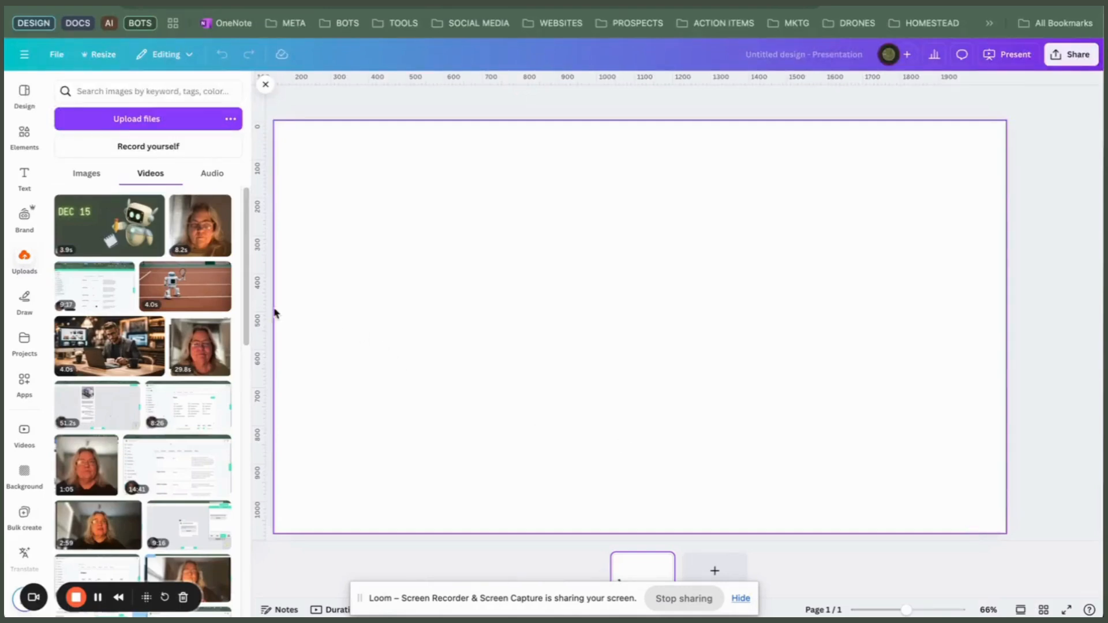
- Add the uploaded 51.2-second screen recording to the page and enlarge it to fill the whole page
{"action": "mouse_move", "coordinate": [128, 398]}
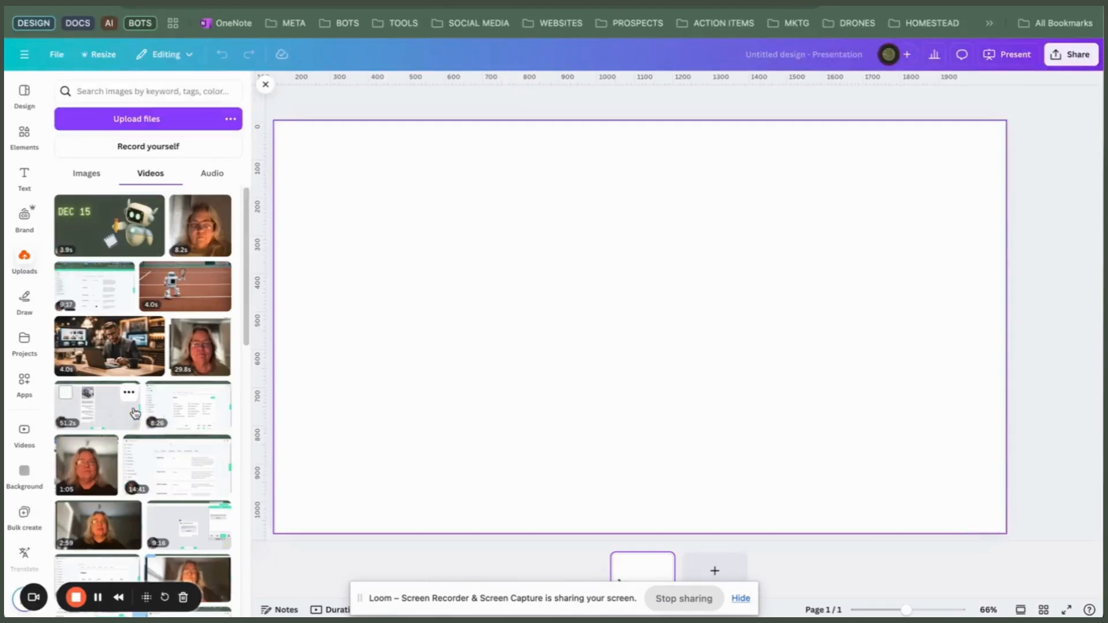
{"action": "left_click", "coordinate": [96, 411]}
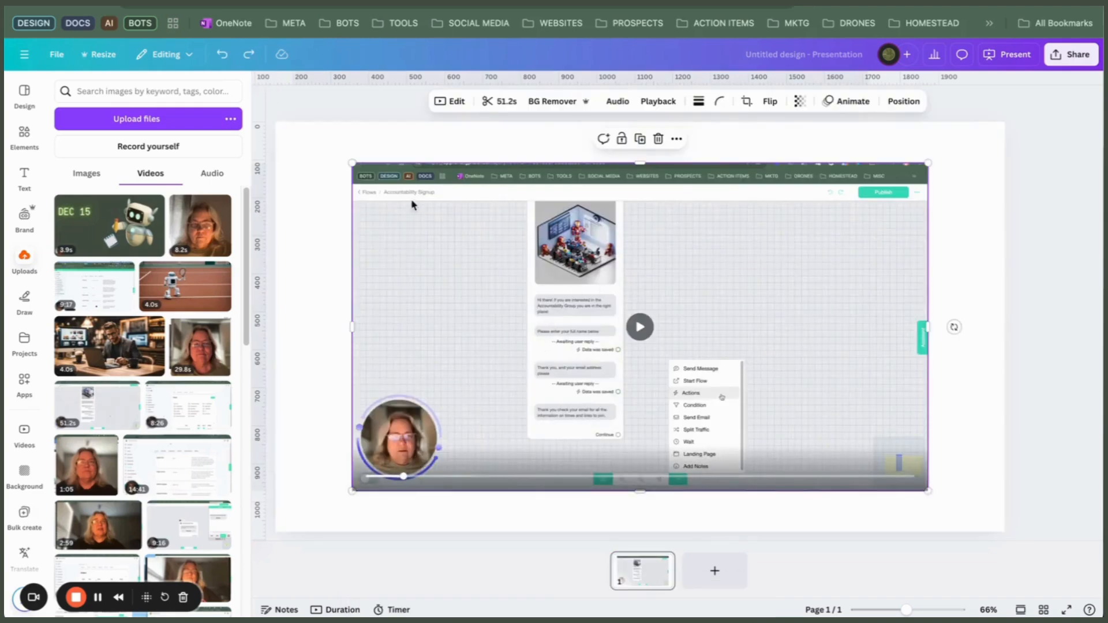
{"action": "left_click_drag", "start_coordinate": [350, 161], "coordinate": [259, 142]}
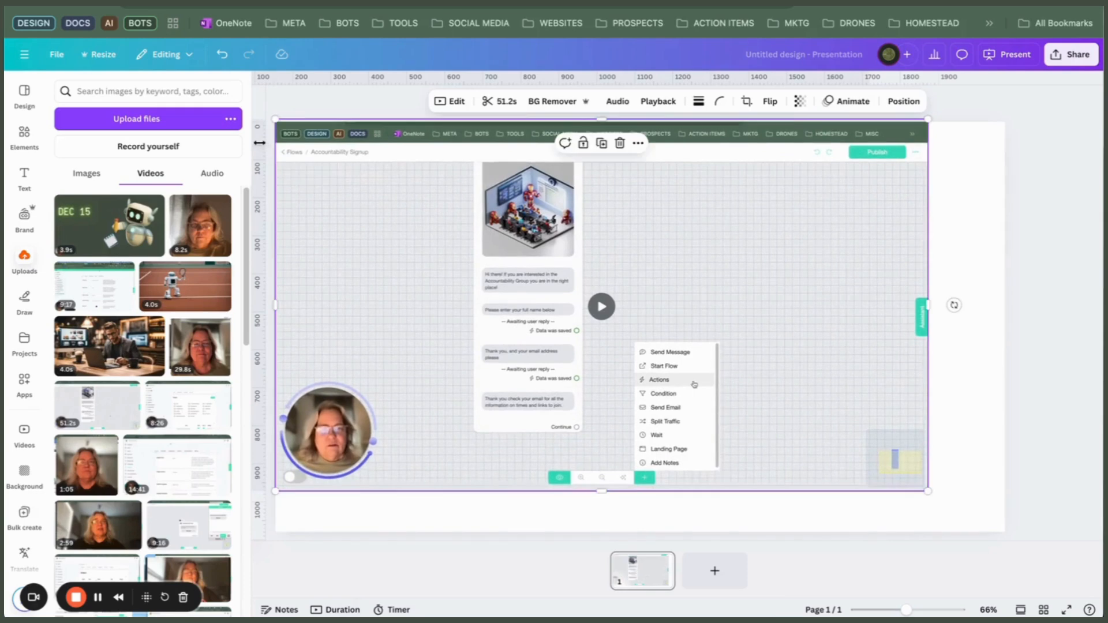
{"action": "left_click_drag", "start_coordinate": [927, 490], "coordinate": [1005, 535]}
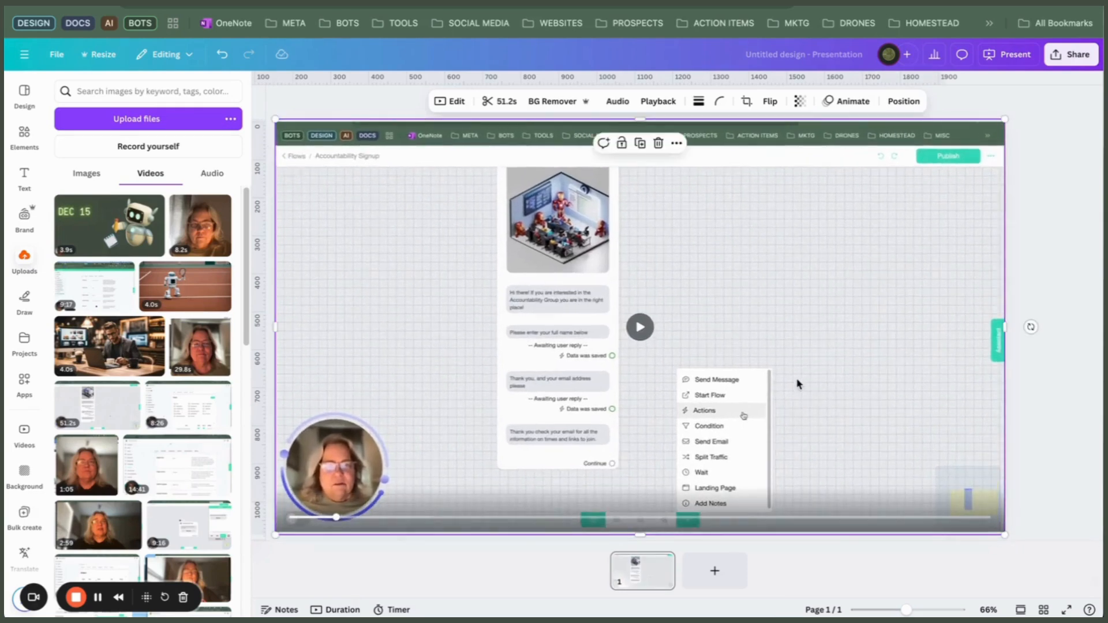
- Preview the video on the page and show the page's duration timeline
{"action": "left_click", "coordinate": [640, 328]}
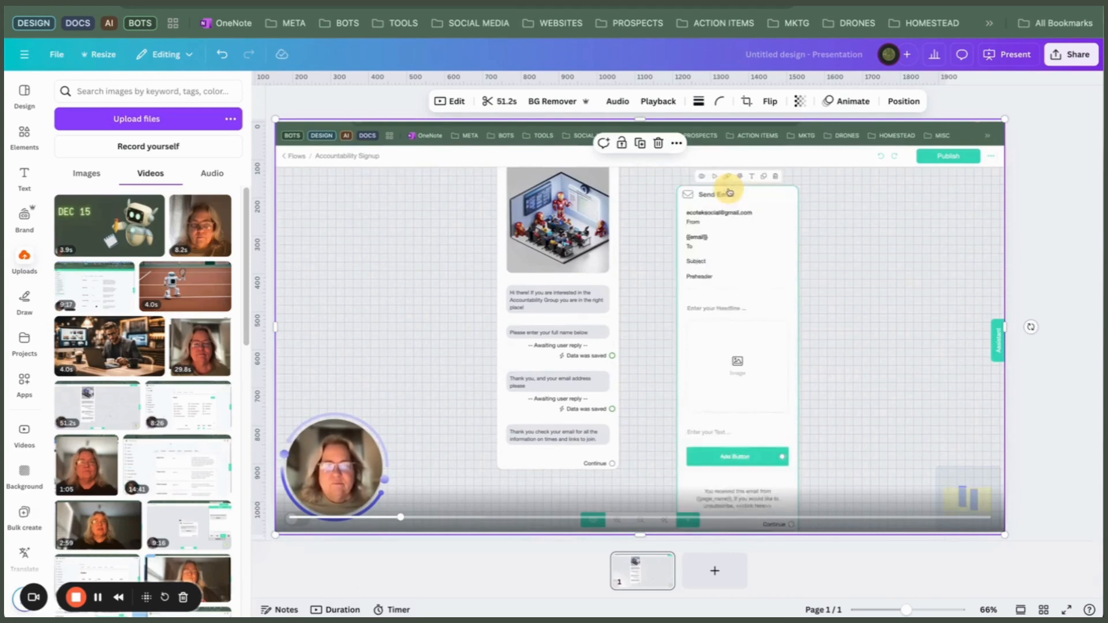
{"action": "left_click", "coordinate": [343, 610]}
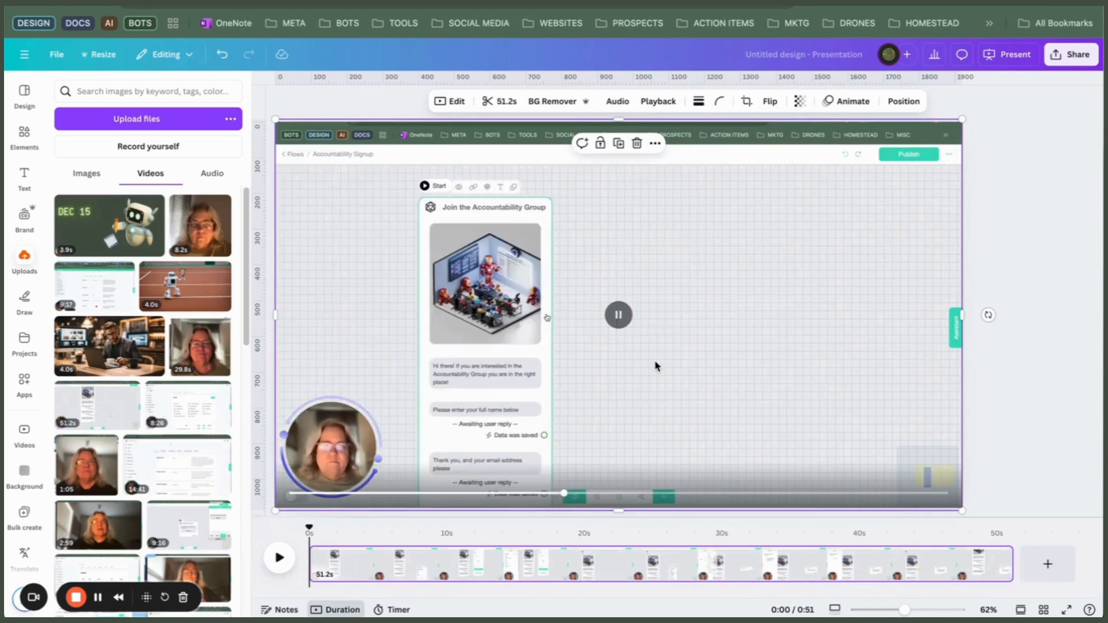
{"action": "left_click", "coordinate": [249, 64]}
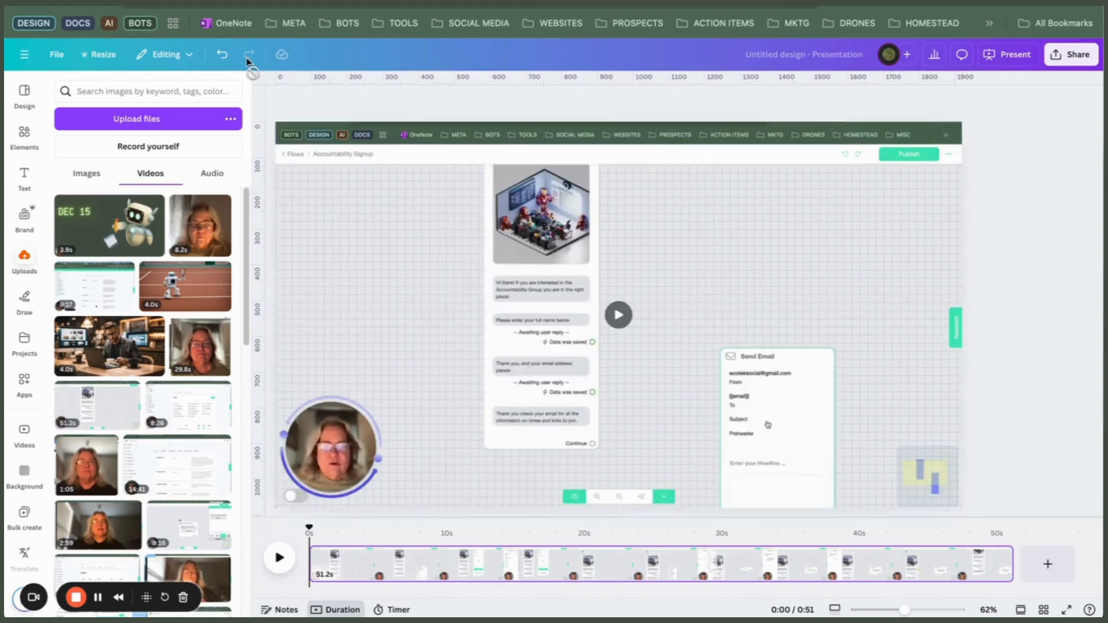
{"action": "left_click", "coordinate": [621, 323]}
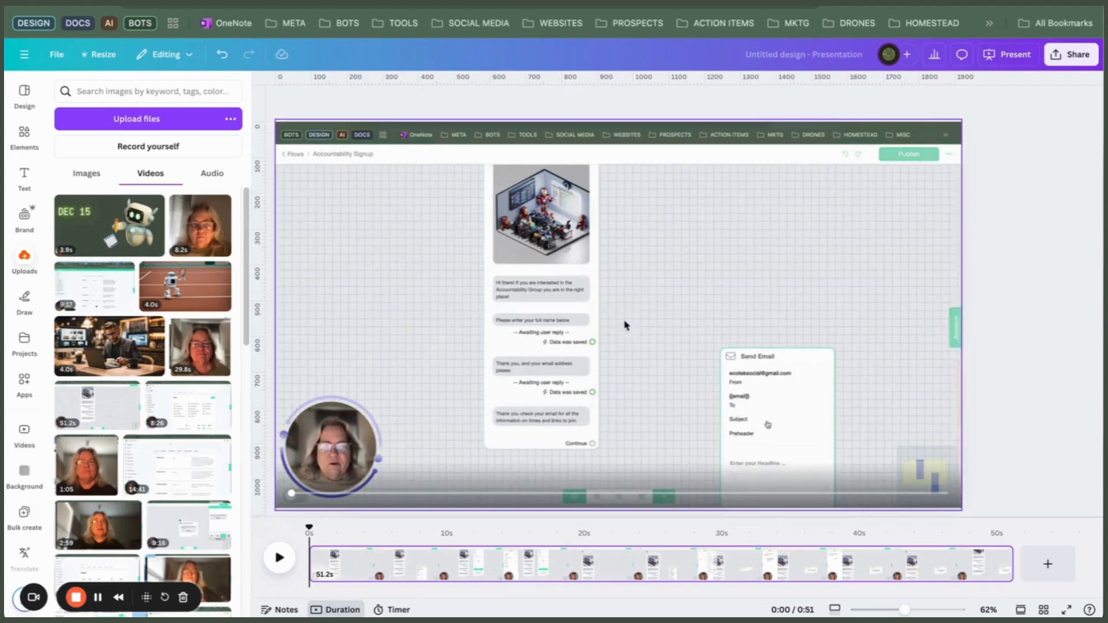
{"action": "left_click", "coordinate": [577, 321]}
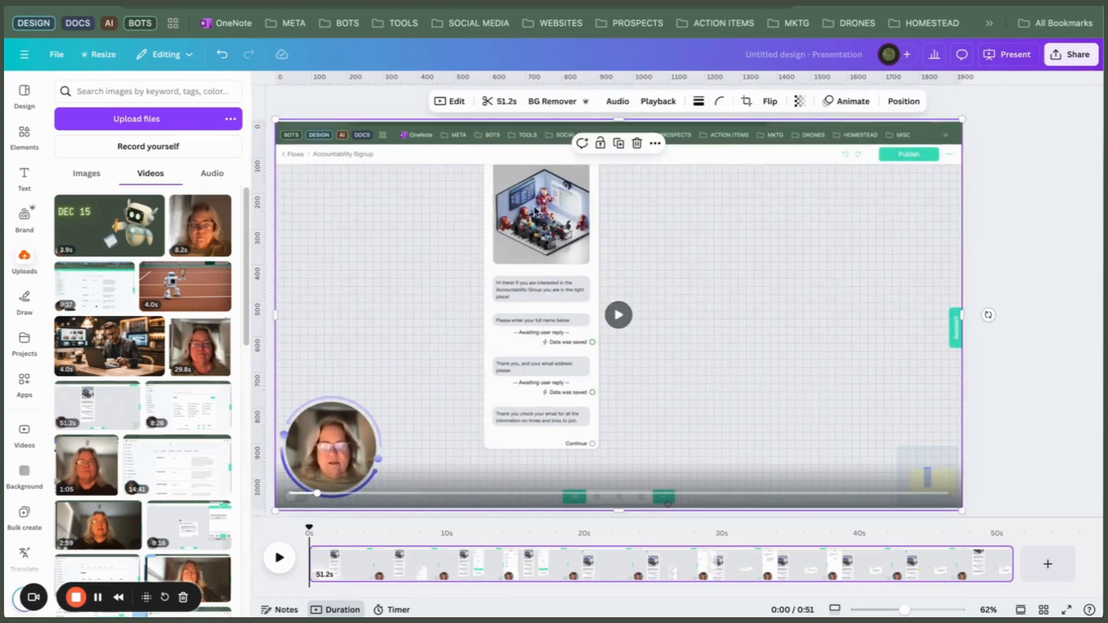
{"action": "left_click", "coordinate": [494, 109]}
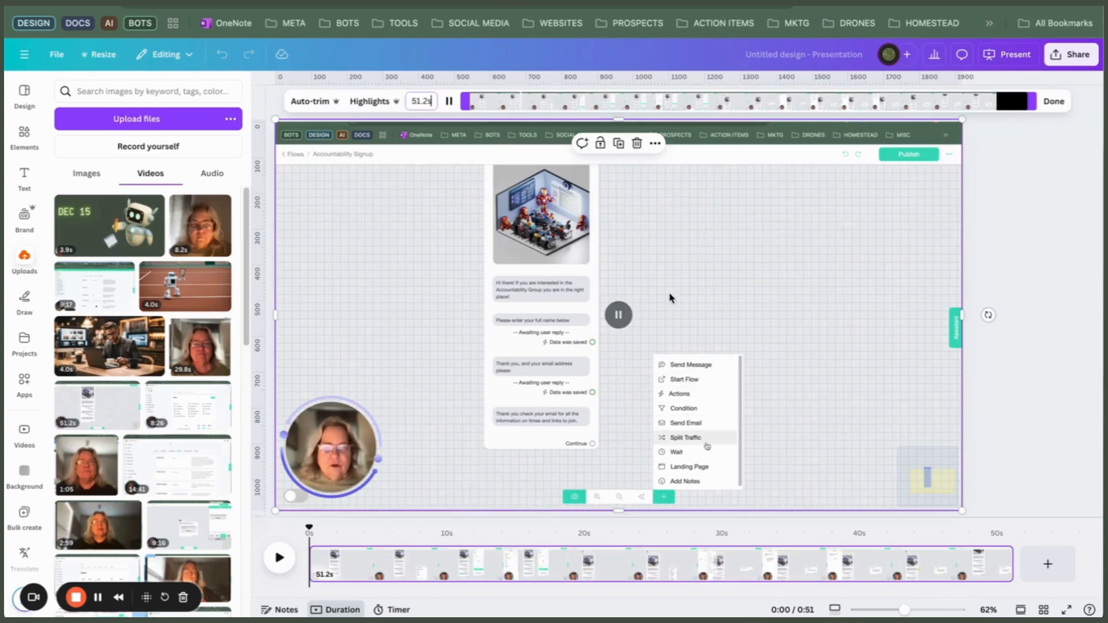
{"action": "left_click", "coordinate": [619, 316]}
{"action": "mouse_move", "coordinate": [465, 102]}
{"action": "left_mouse_down"}
{"action": "mouse_move", "coordinate": [633, 102]}
{"action": "mouse_move", "coordinate": [464, 100]}
{"action": "left_mouse_up"}
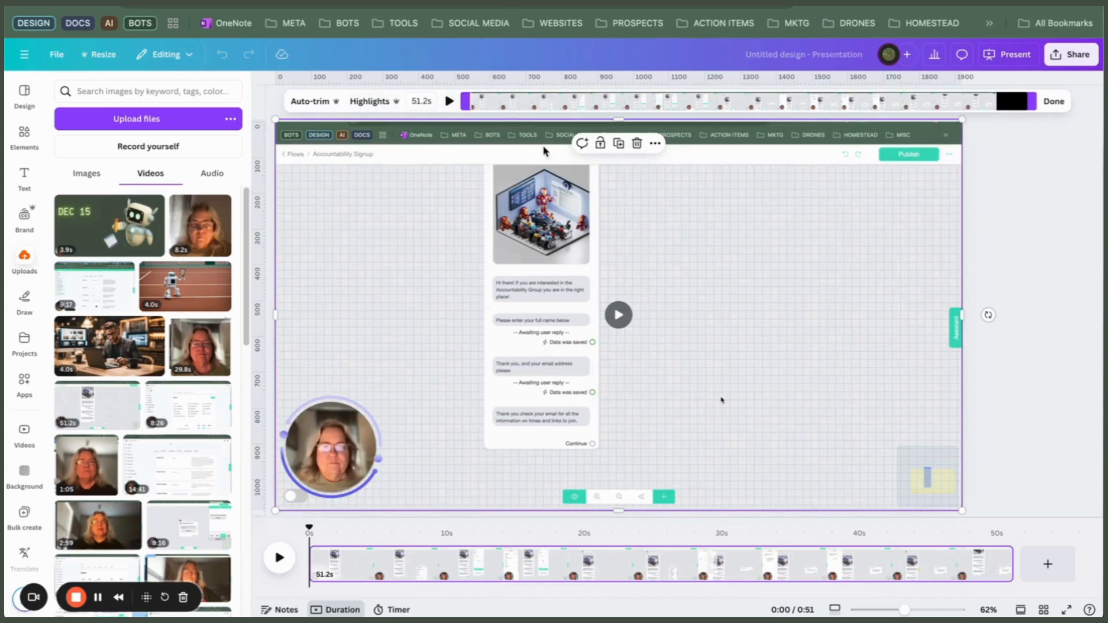
{"action": "mouse_move", "coordinate": [327, 575]}
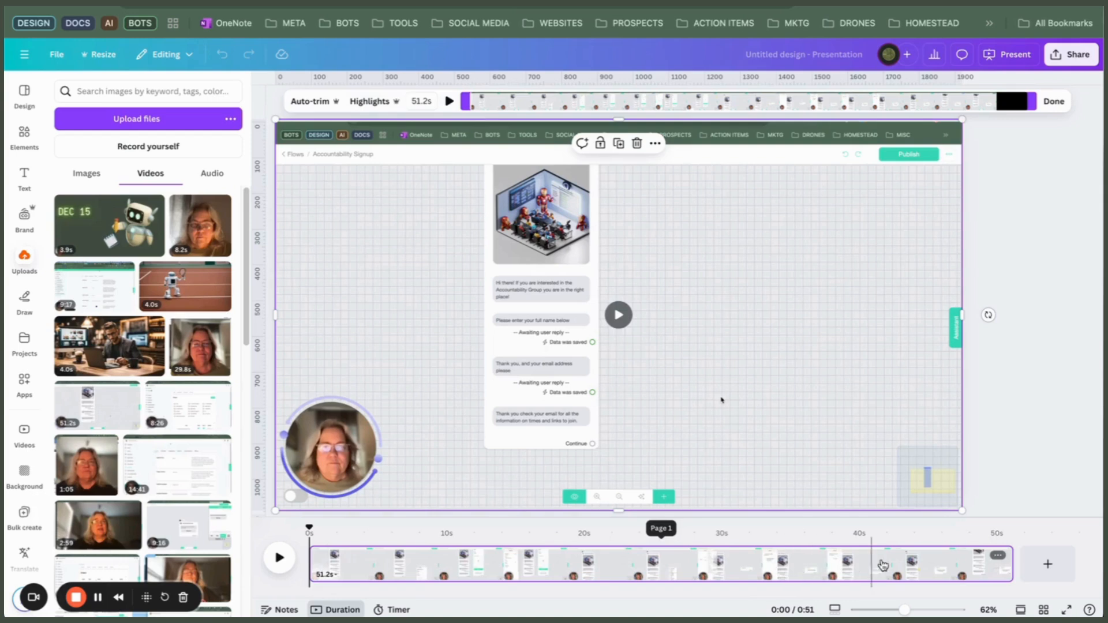
{"action": "left_click", "coordinate": [1007, 560]}
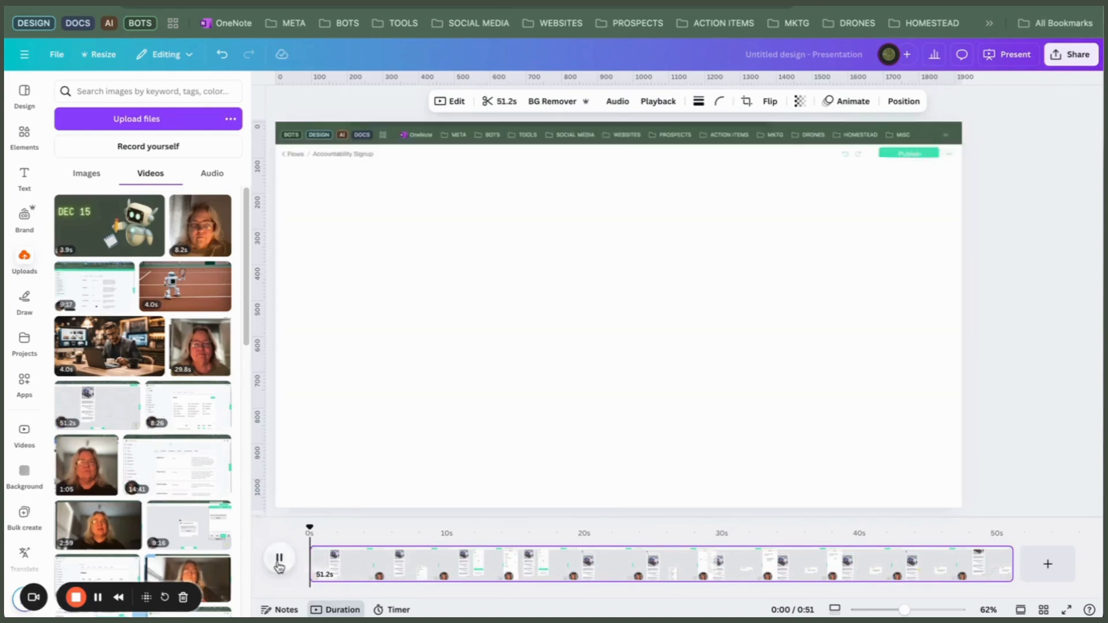
- Play the timeline up to about 0:12 and split the page at that point
{"action": "left_click", "coordinate": [278, 563]}
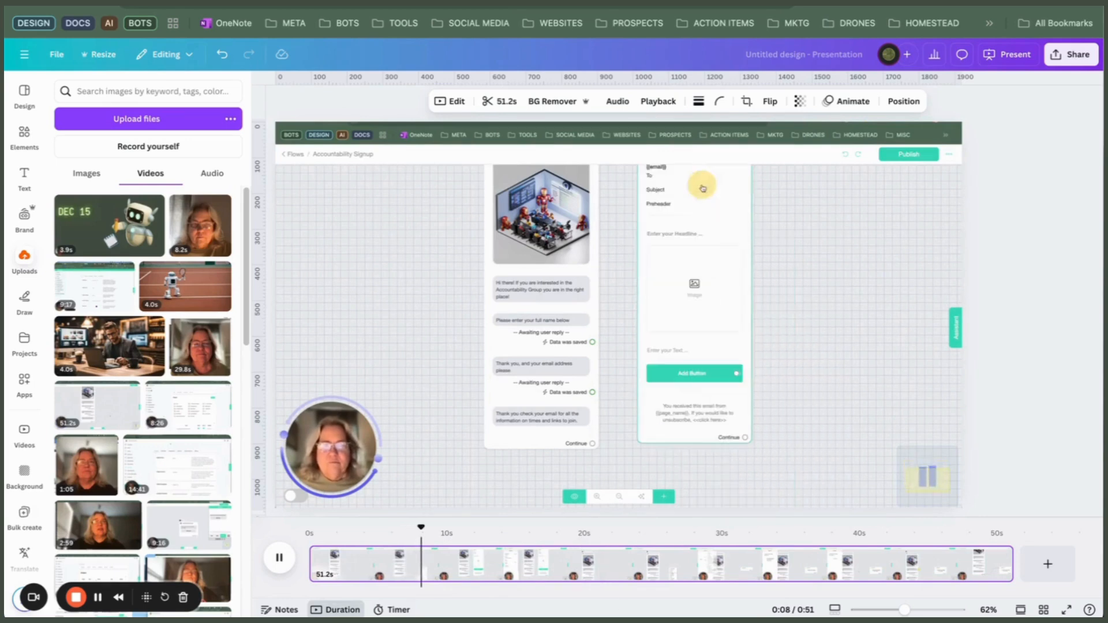
{"action": "left_click", "coordinate": [280, 560]}
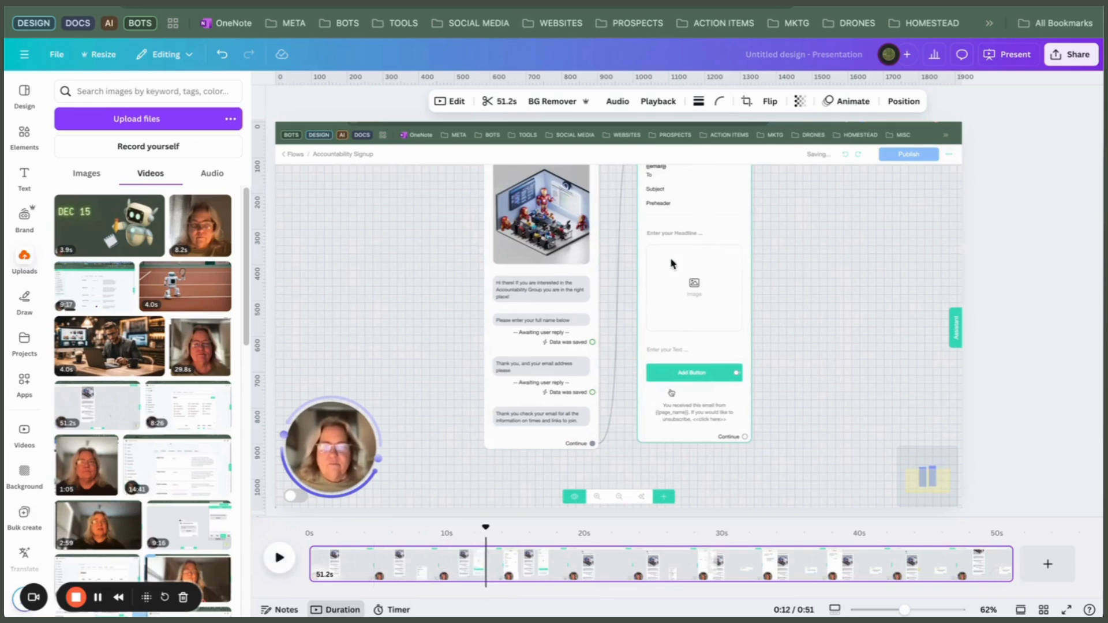
{"action": "left_click", "coordinate": [488, 567]}
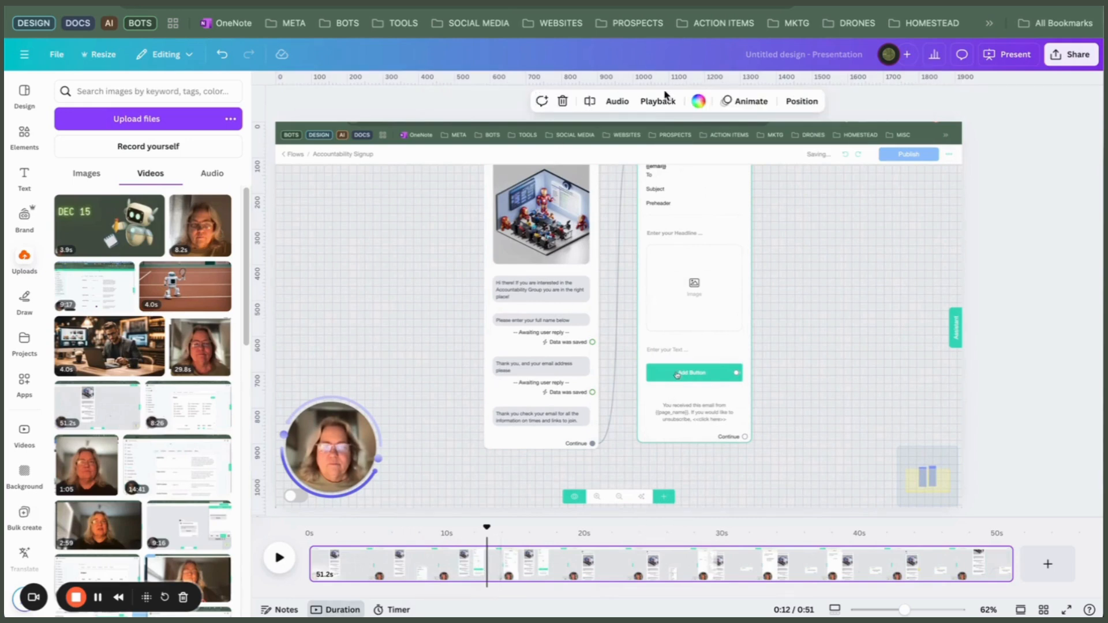
{"action": "left_click", "coordinate": [591, 103]}
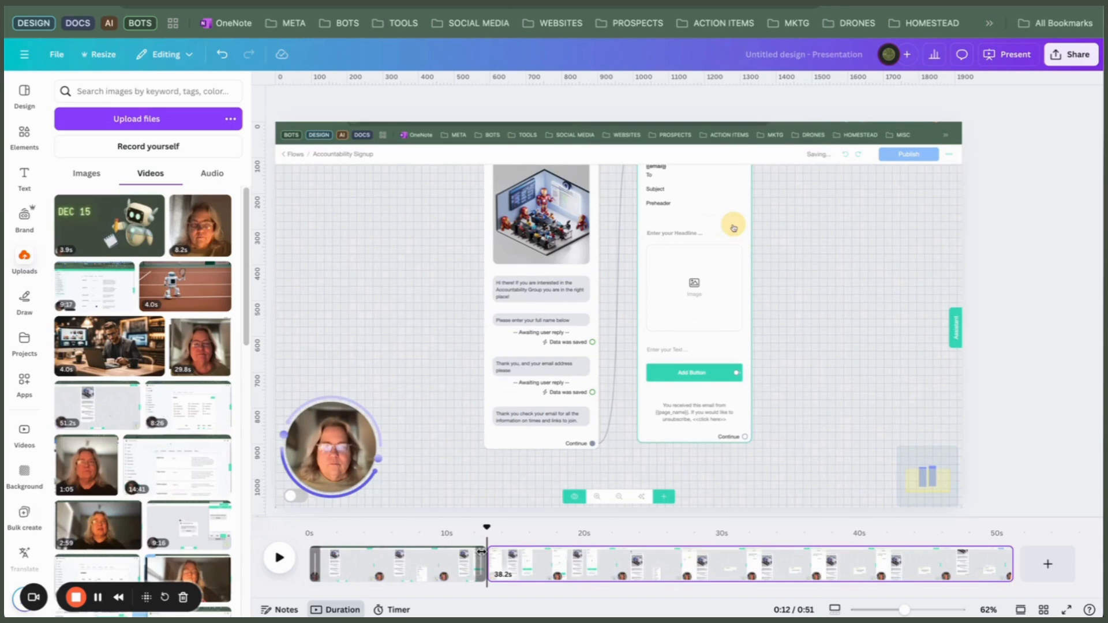
- Split the second segment at about 0:20 and delete the 6.6-second piece between the two cuts
{"action": "left_click", "coordinate": [284, 558]}
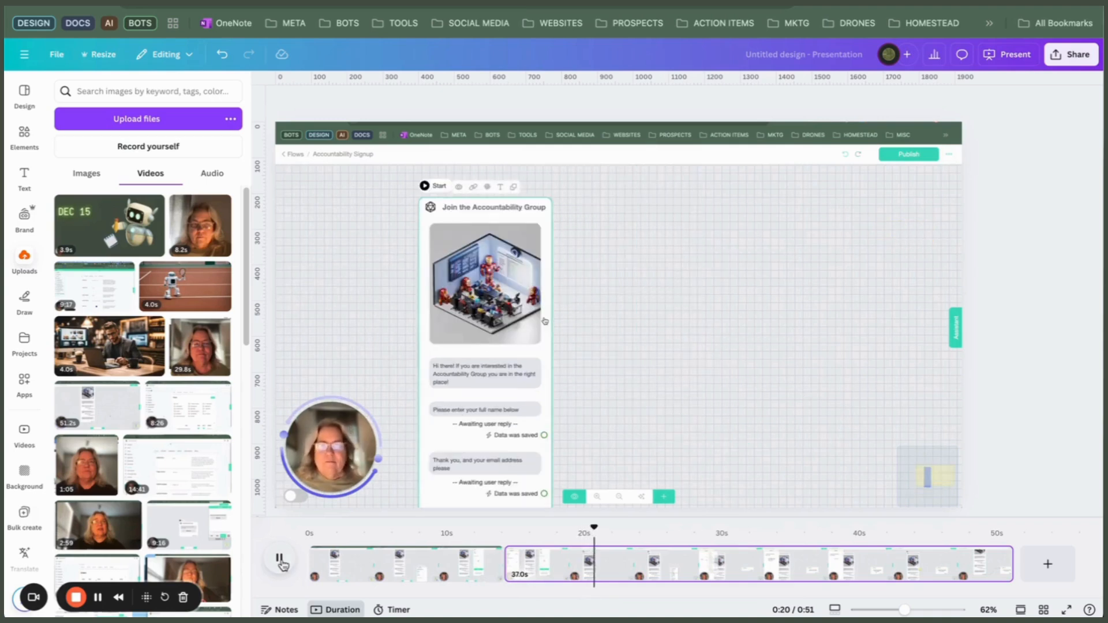
{"action": "left_click", "coordinate": [280, 558]}
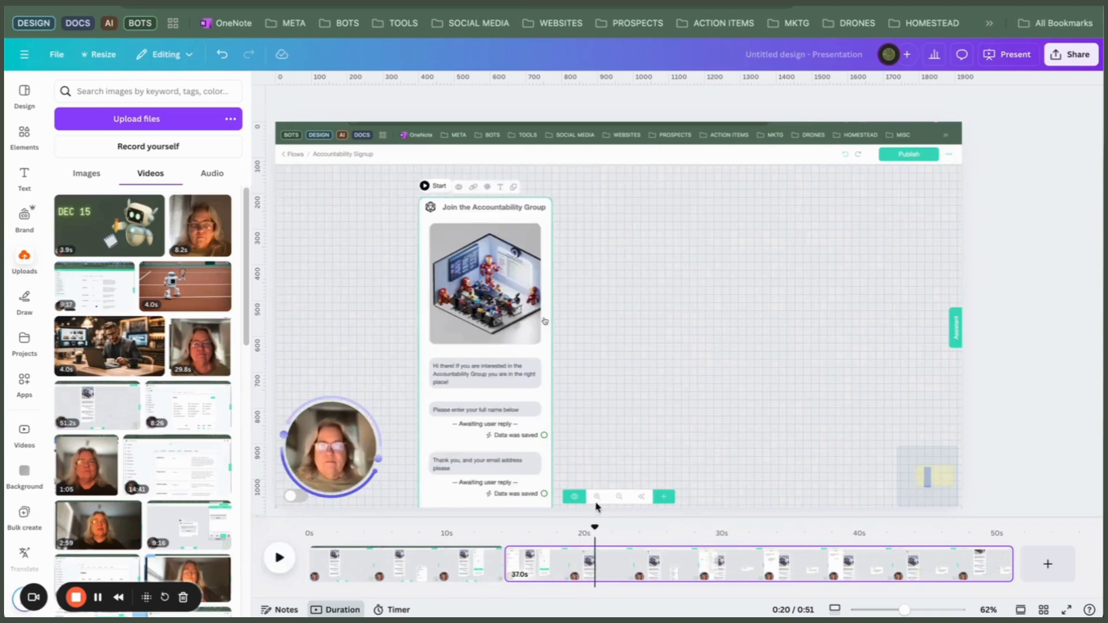
{"action": "left_click", "coordinate": [591, 484]}
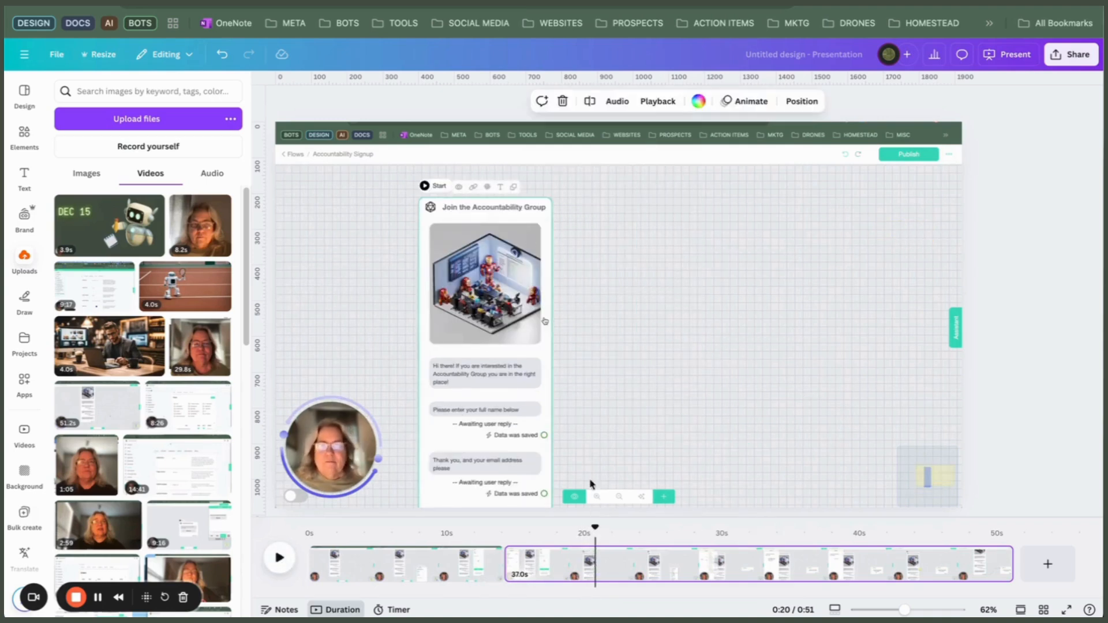
{"action": "left_click", "coordinate": [591, 103]}
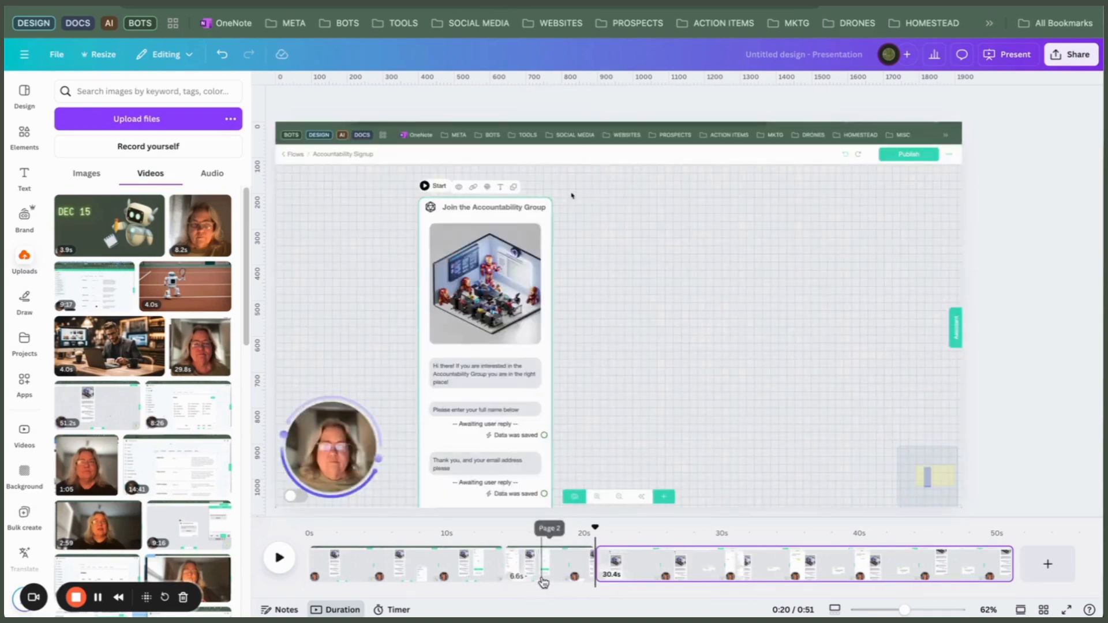
{"action": "left_click", "coordinate": [542, 568]}
{"action": "key", "text": "Delete"}
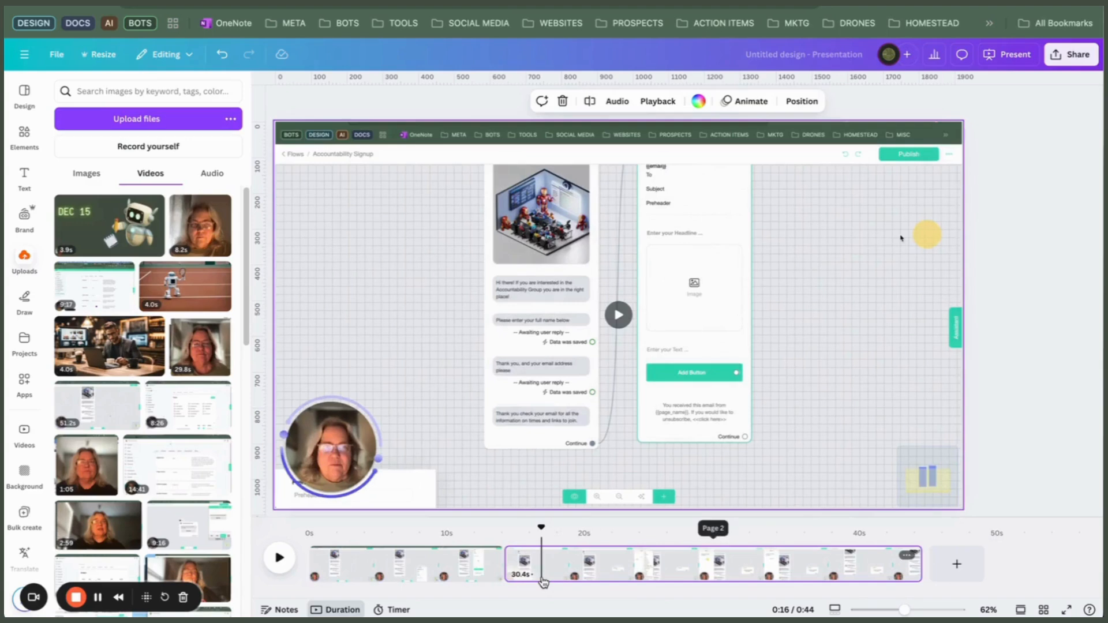
- Play the timeline from about 0:12 across the cut and split the second segment at about 0:27
{"action": "left_click", "coordinate": [484, 534]}
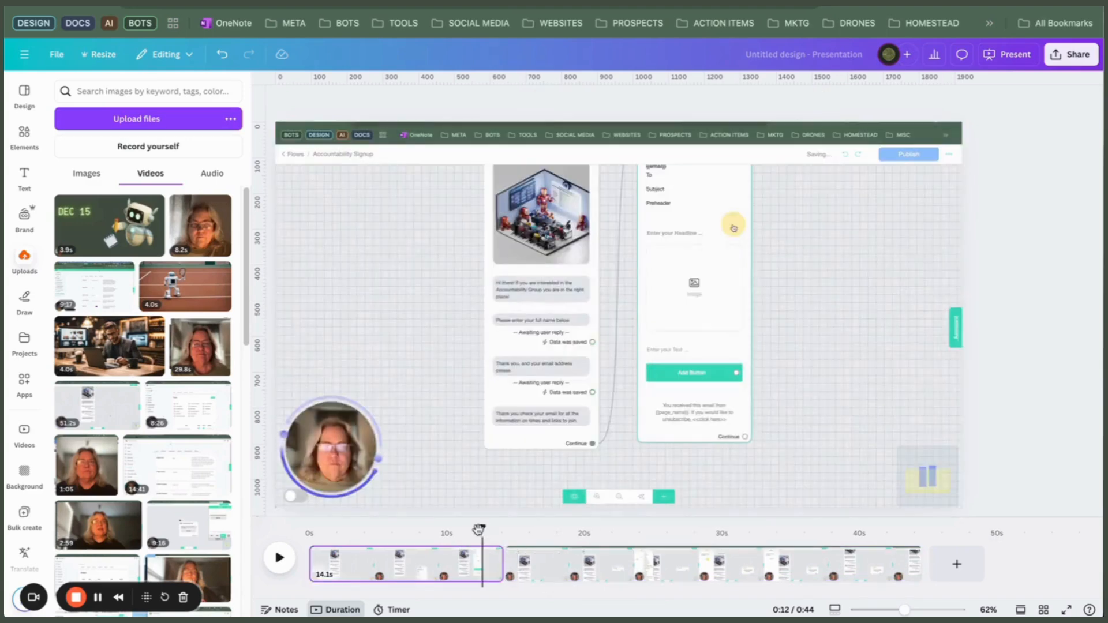
{"action": "left_click", "coordinate": [278, 558]}
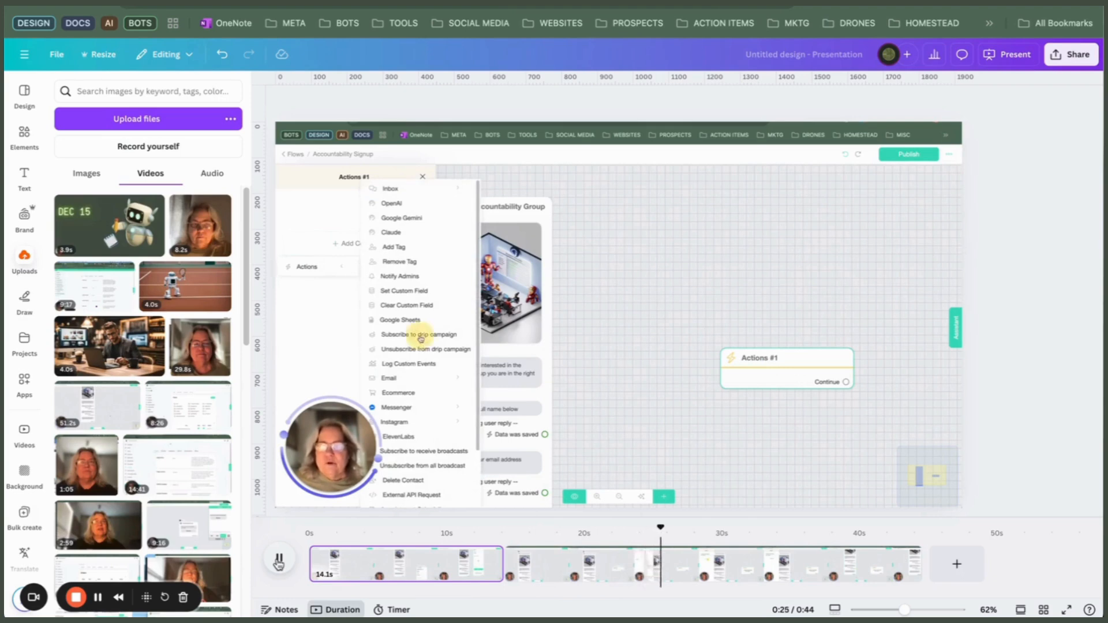
{"action": "left_click", "coordinate": [279, 560]}
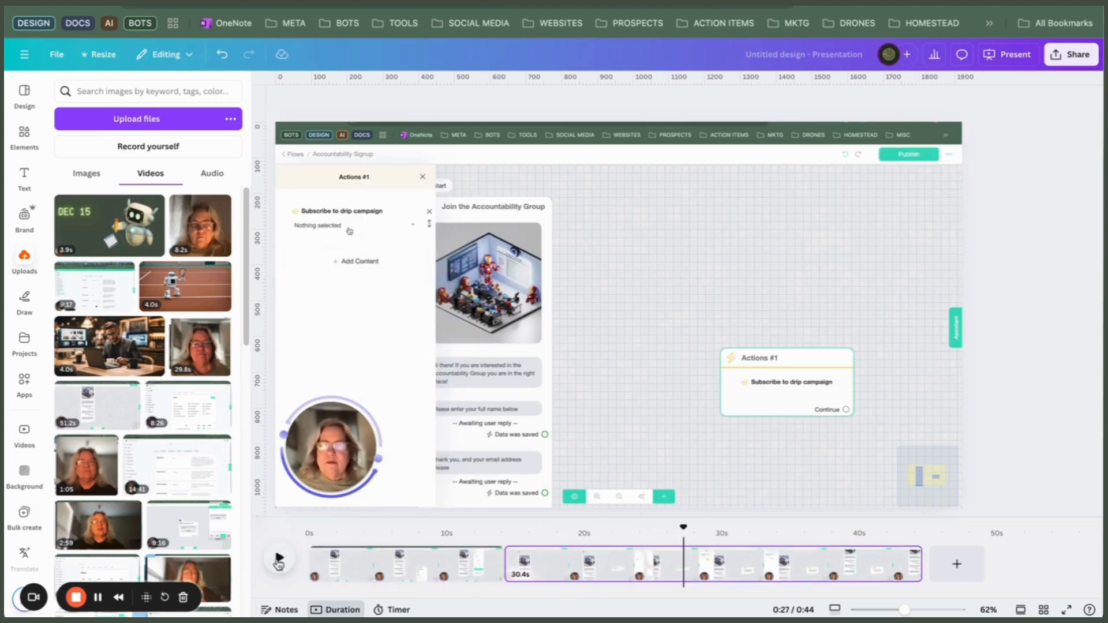
{"action": "left_click", "coordinate": [685, 573]}
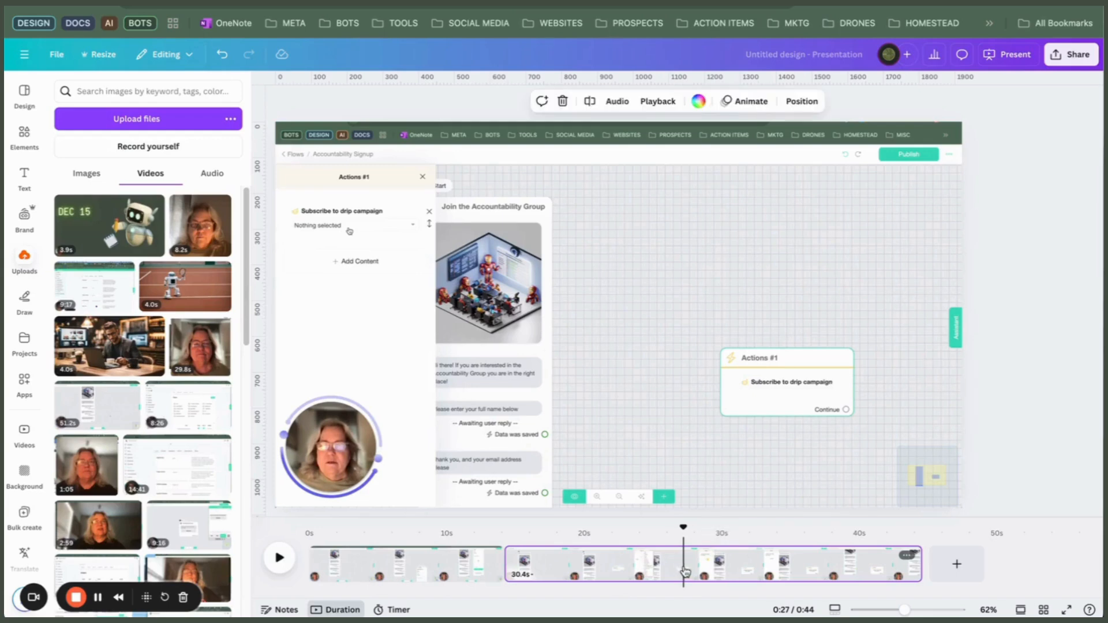
{"action": "left_click", "coordinate": [590, 102]}
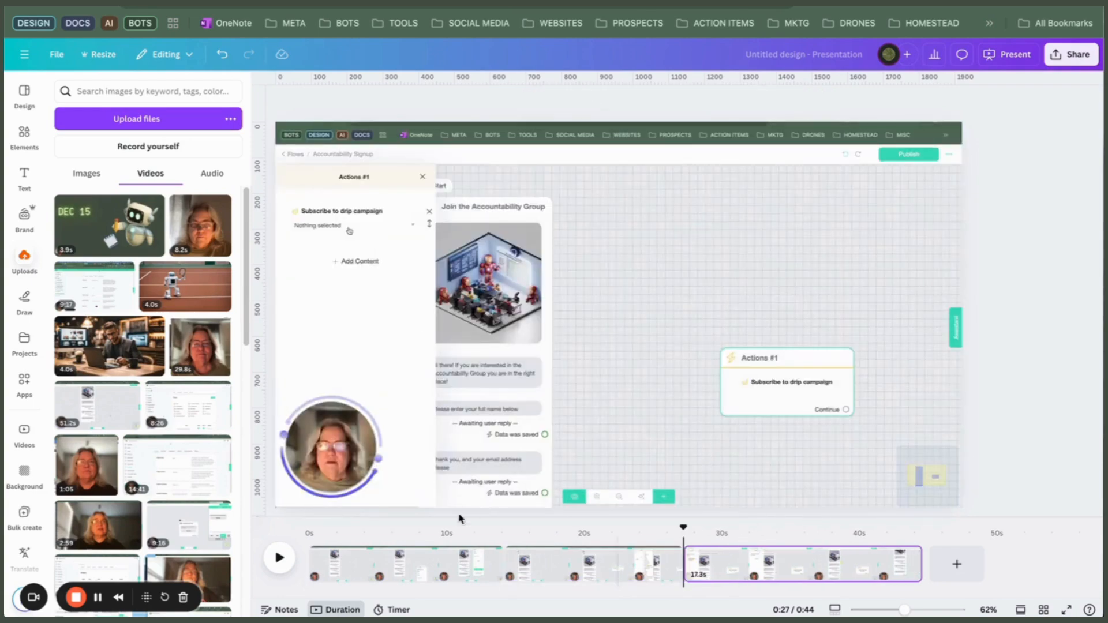
- Add a Flow transition between the first and second segments and play the timeline across it
{"action": "left_click", "coordinate": [410, 573]}
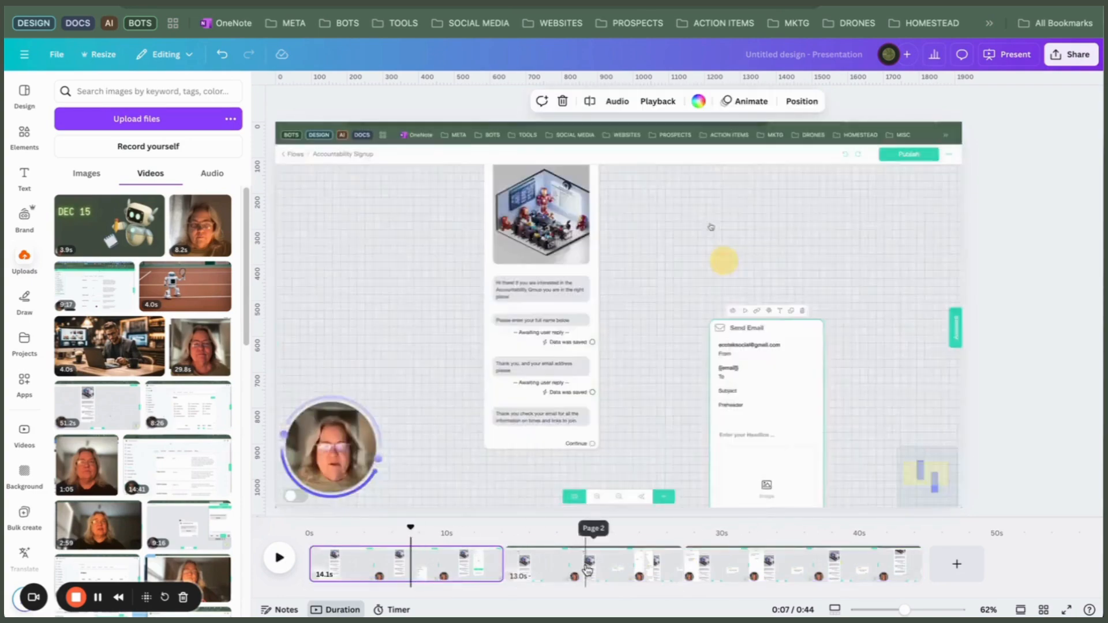
{"action": "left_click", "coordinate": [585, 575]}
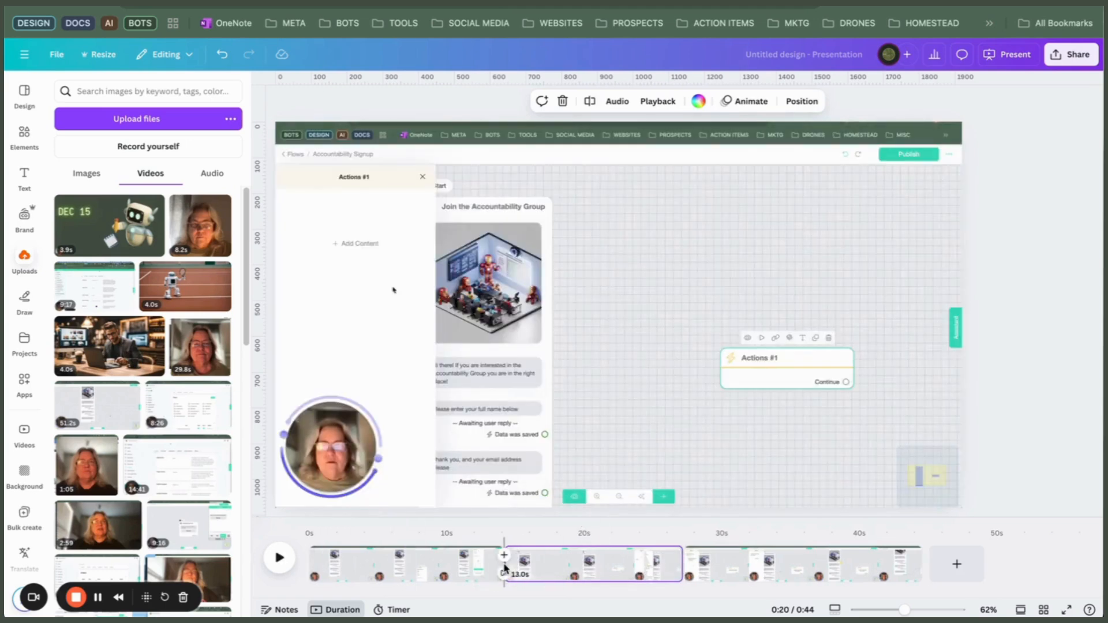
{"action": "left_click", "coordinate": [504, 556]}
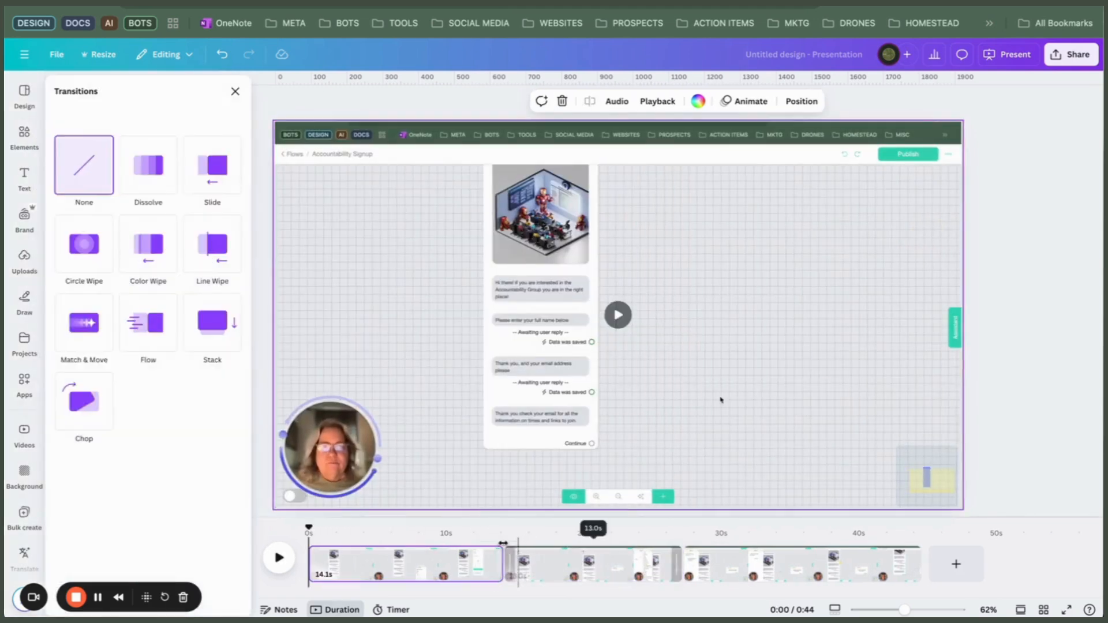
{"action": "left_click", "coordinate": [157, 324]}
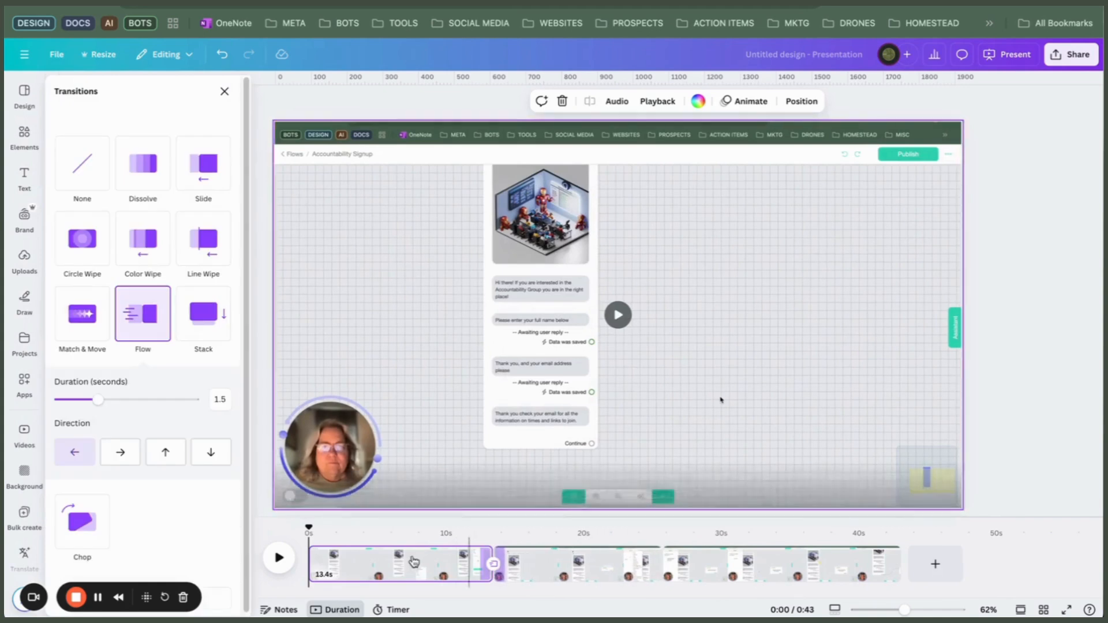
{"action": "left_click", "coordinate": [465, 560]}
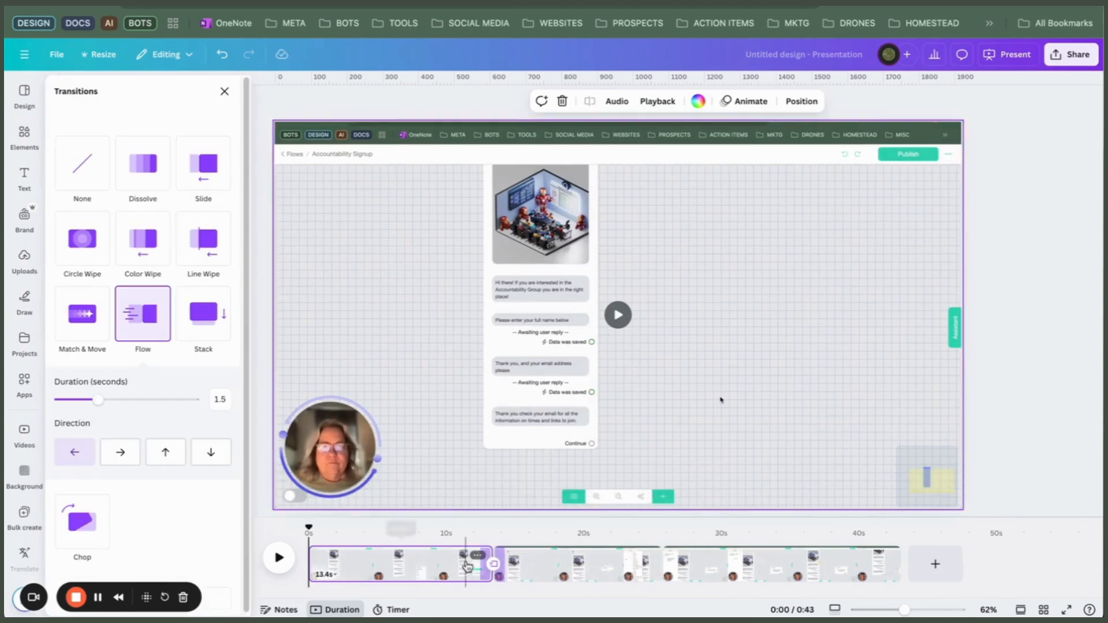
{"action": "left_click", "coordinate": [280, 561]}
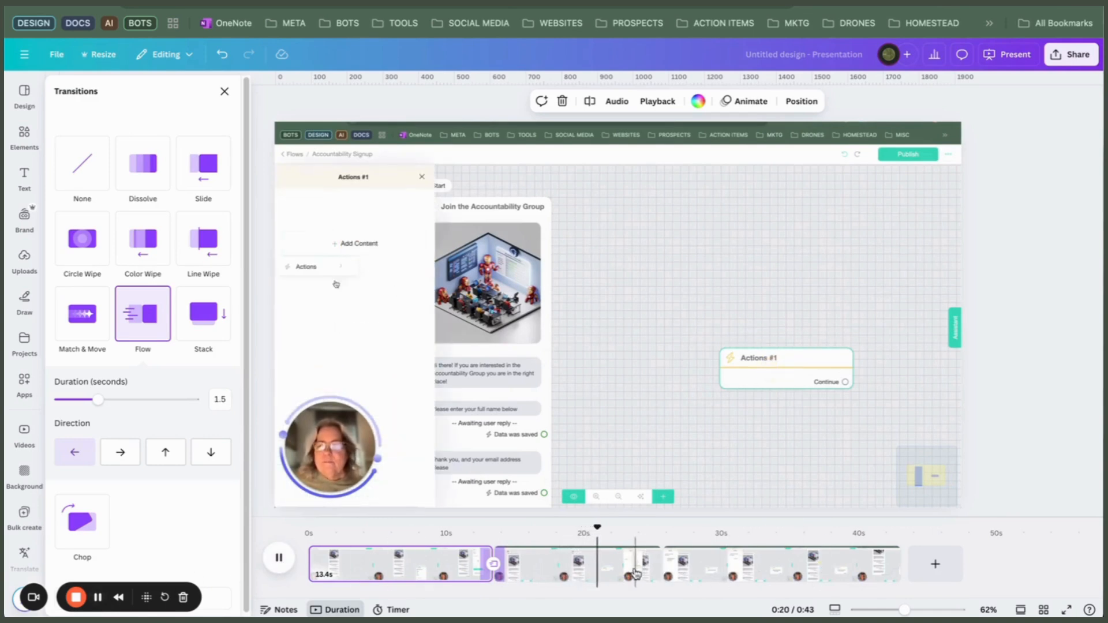
- Add a Flow transition between the second and third segments and append a blank page at the end
{"action": "left_click", "coordinate": [665, 576]}
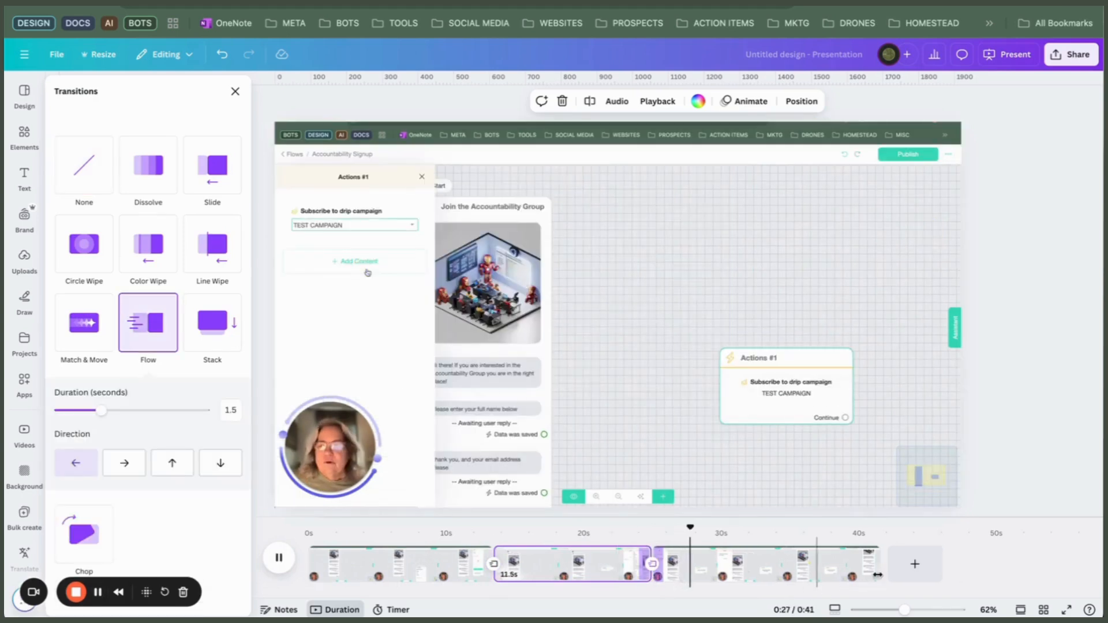
{"action": "left_click", "coordinate": [931, 574]}
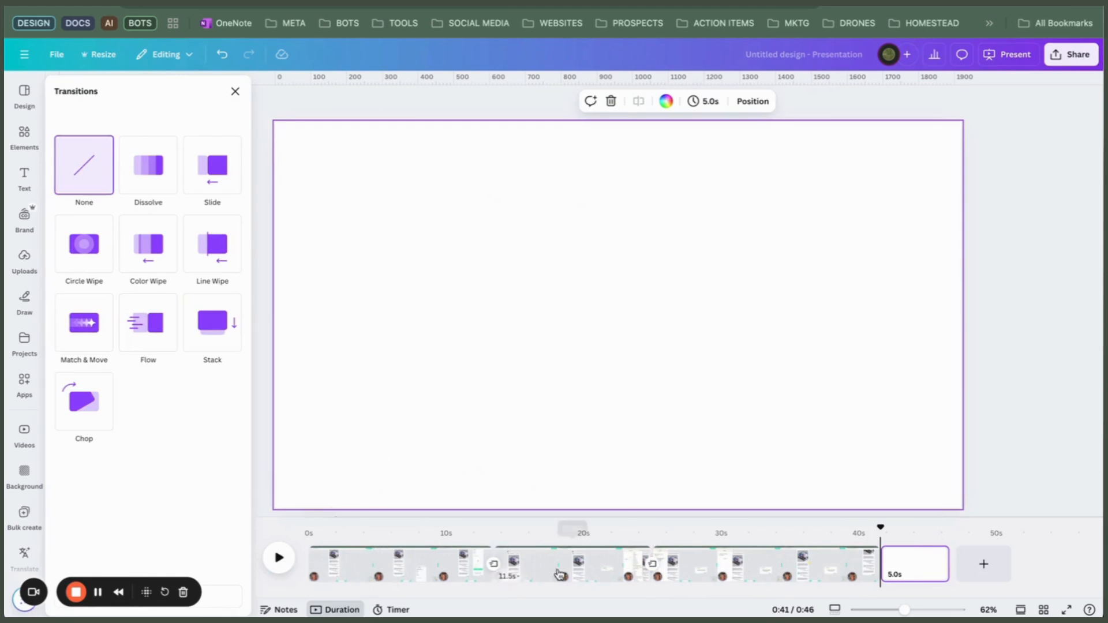
- Open the design's download options, choose MP4 Video as the file type, and close them without downloading
{"action": "left_click", "coordinate": [1074, 53]}
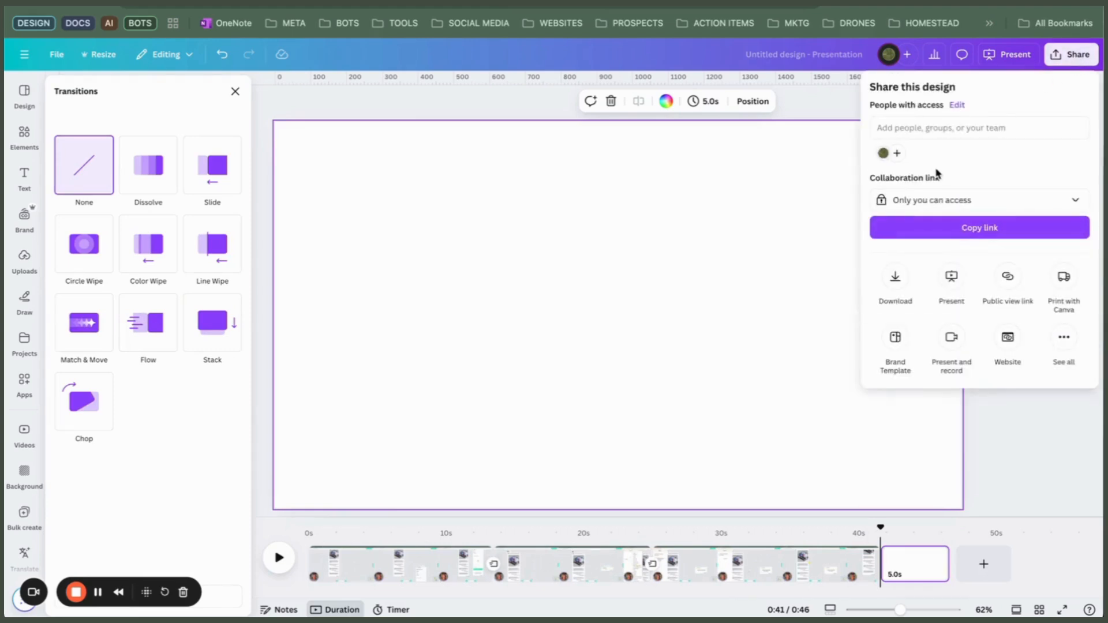
{"action": "left_click", "coordinate": [896, 281]}
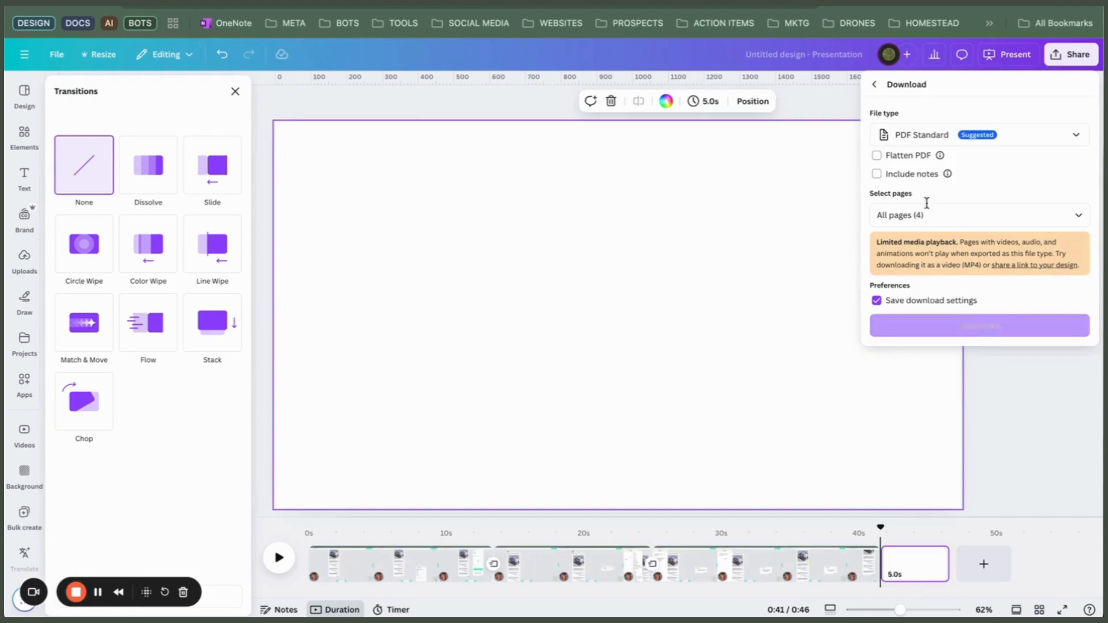
{"action": "left_click", "coordinate": [1057, 149]}
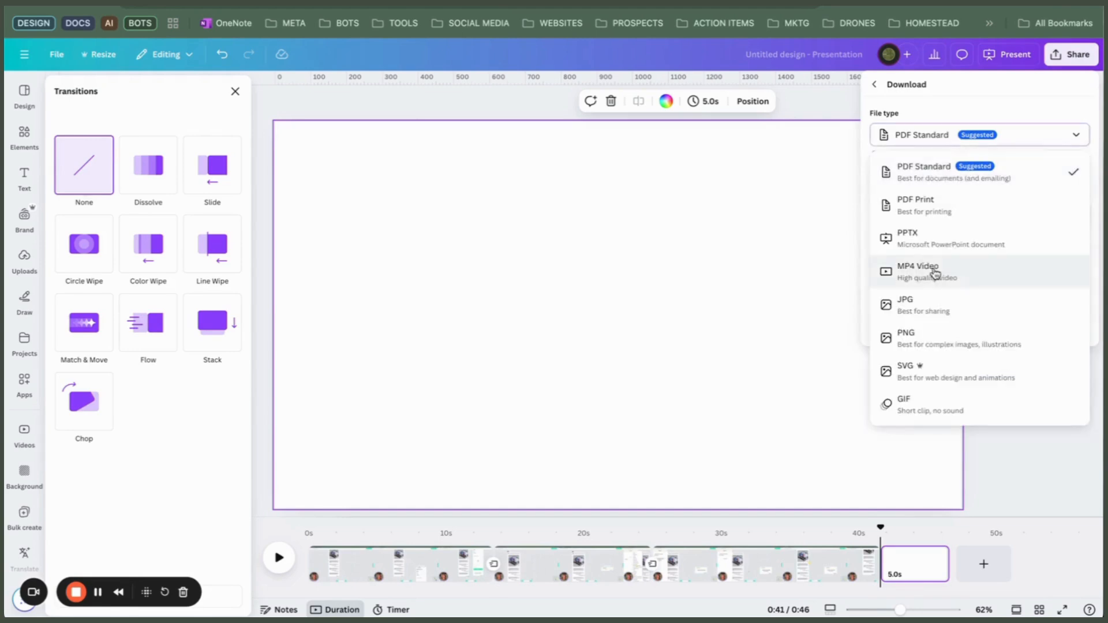
{"action": "left_click", "coordinate": [932, 269]}
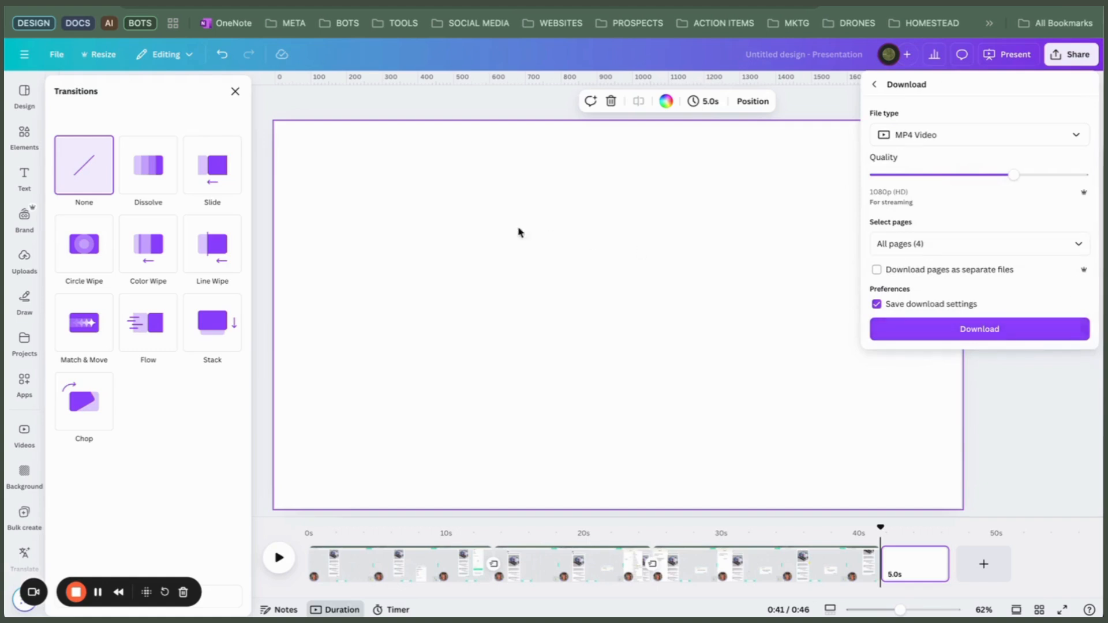
{"action": "left_click", "coordinate": [343, 125]}
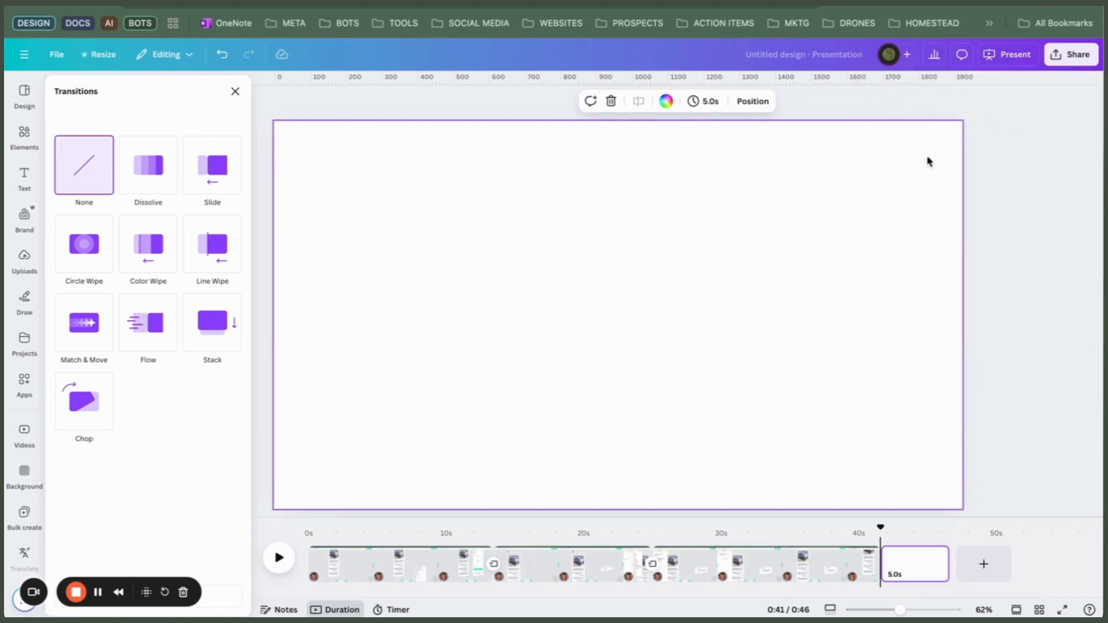
- Return to the home page, create a blank Mobile Video design and show the uploaded videos in it
{"action": "left_click", "coordinate": [25, 94]}
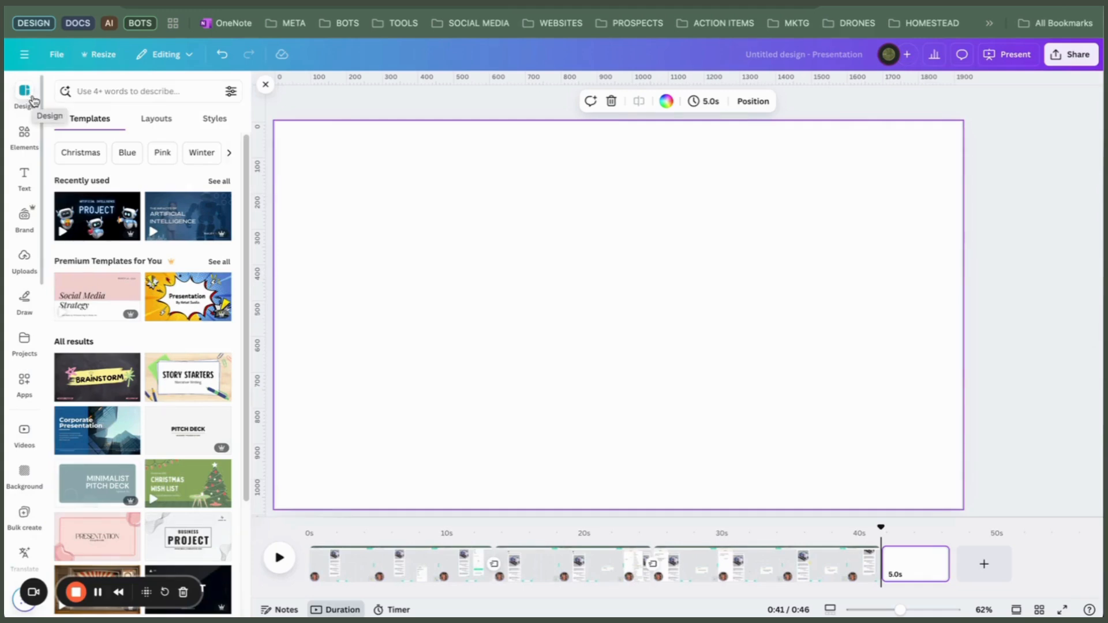
{"action": "left_click", "coordinate": [24, 54]}
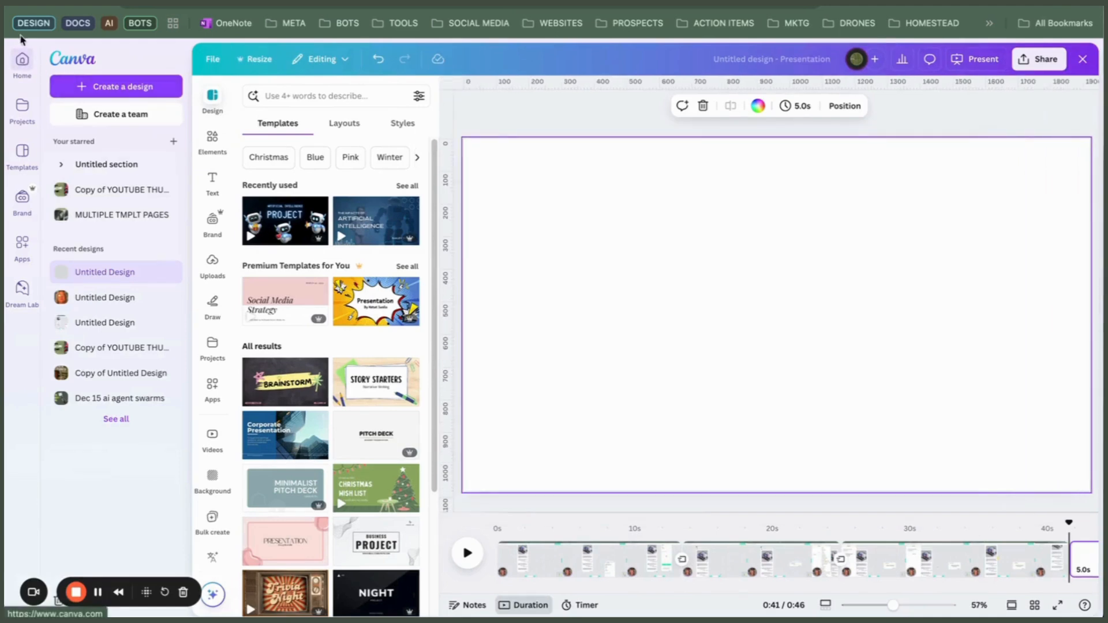
{"action": "left_click", "coordinate": [22, 57]}
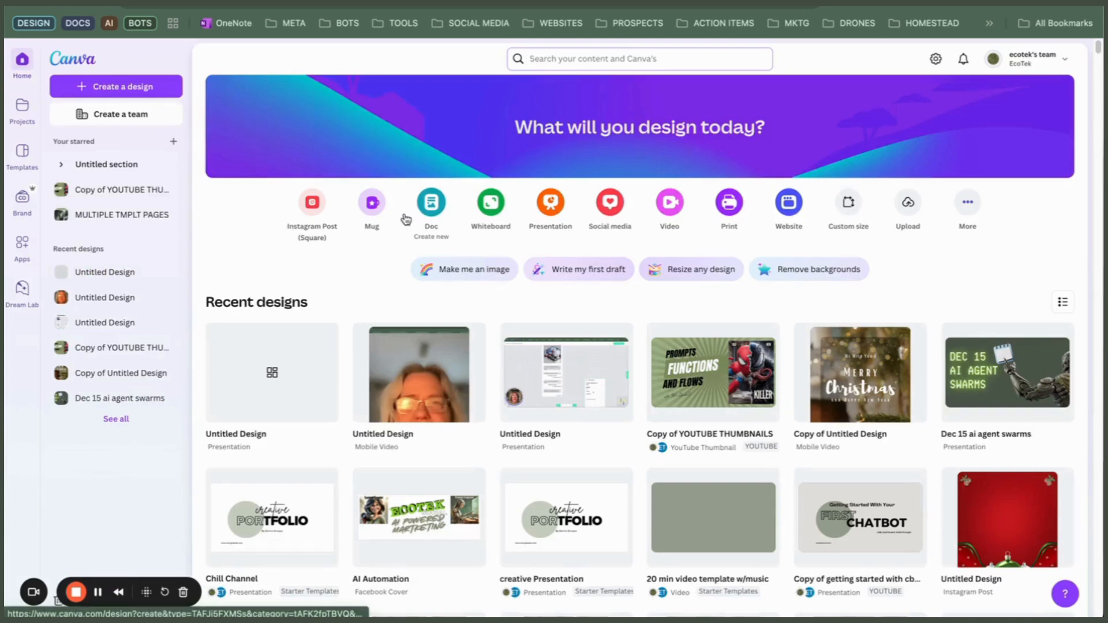
{"action": "left_click", "coordinate": [672, 204]}
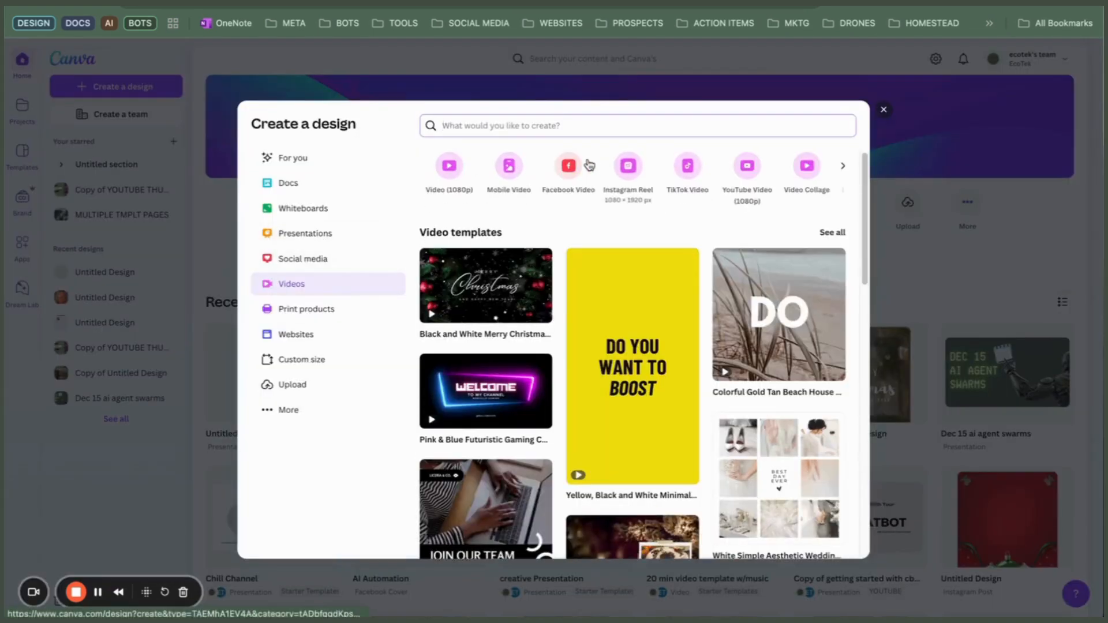
{"action": "left_click", "coordinate": [629, 173]}
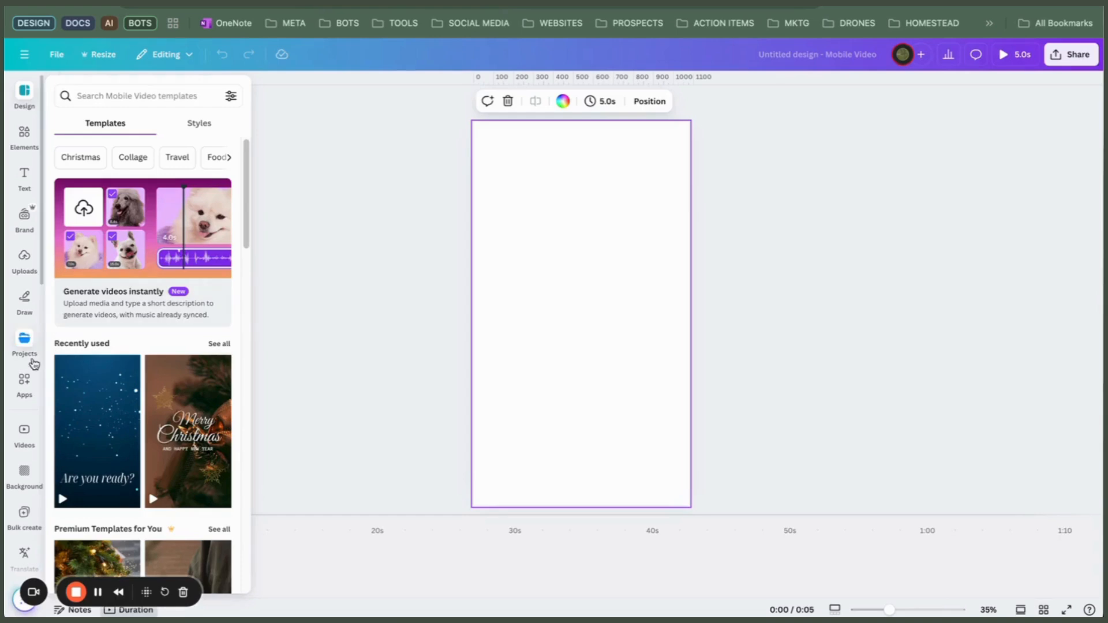
{"action": "left_click", "coordinate": [24, 258]}
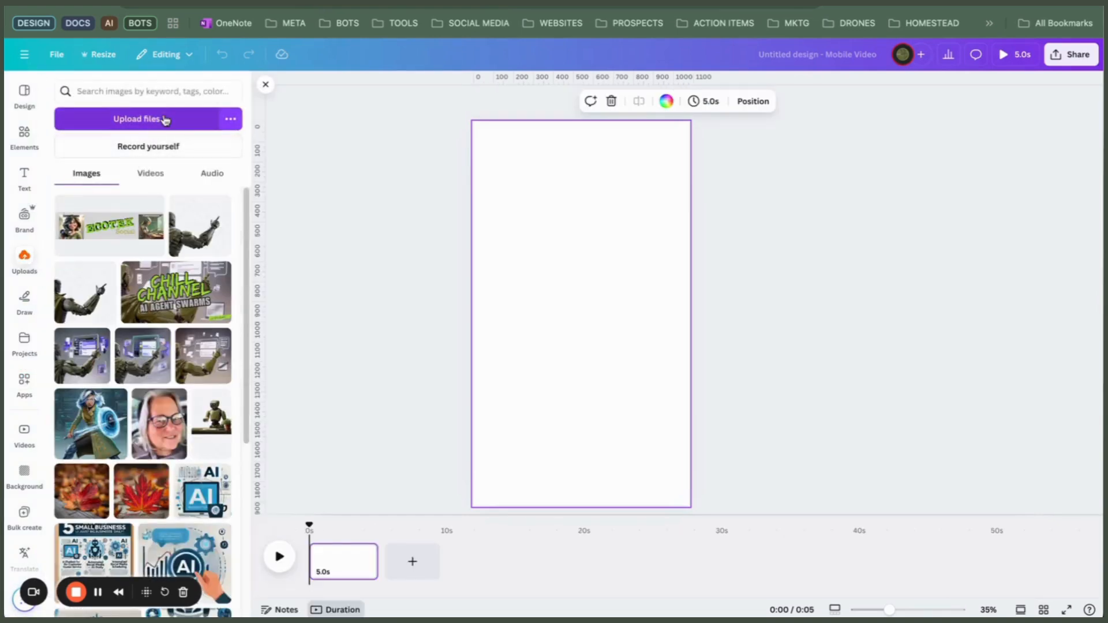
{"action": "left_click", "coordinate": [155, 182]}
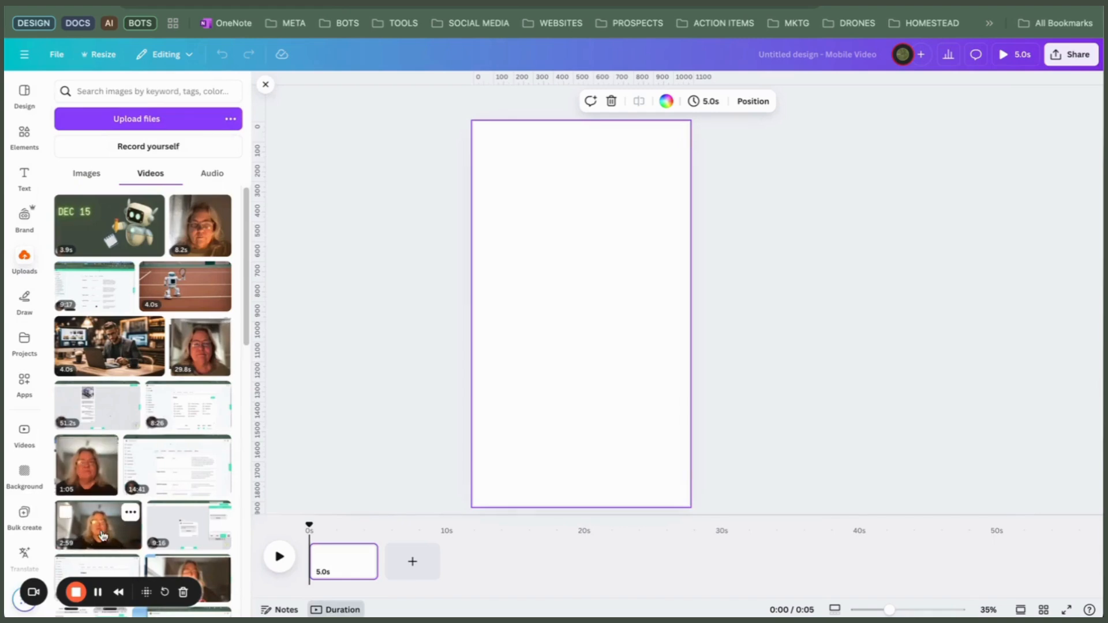
- Try filling the whole page with the 2:59 uploaded webcam video, and undo the placement
{"action": "left_click_drag", "start_coordinate": [103, 534], "coordinate": [111, 523]}
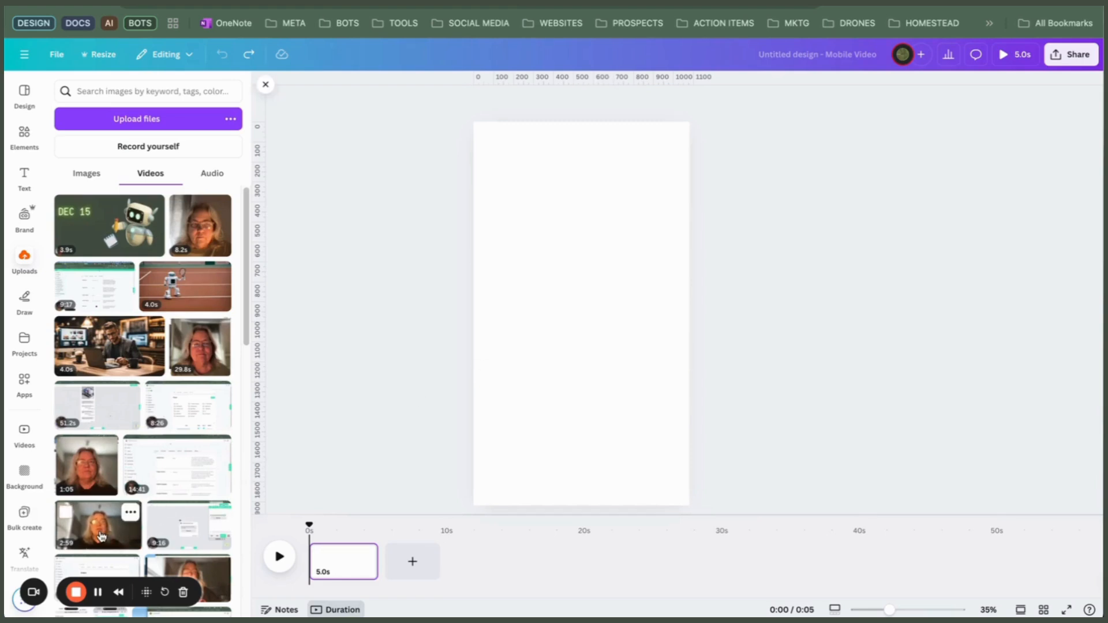
{"action": "left_click_drag", "start_coordinate": [101, 536], "coordinate": [486, 341]}
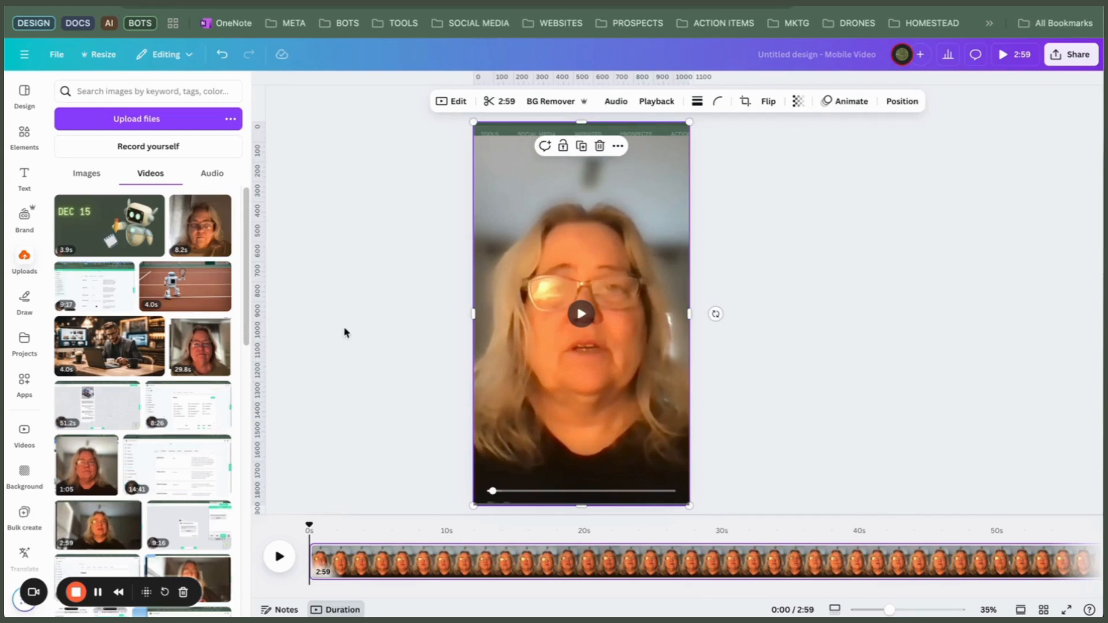
{"action": "left_click", "coordinate": [221, 57]}
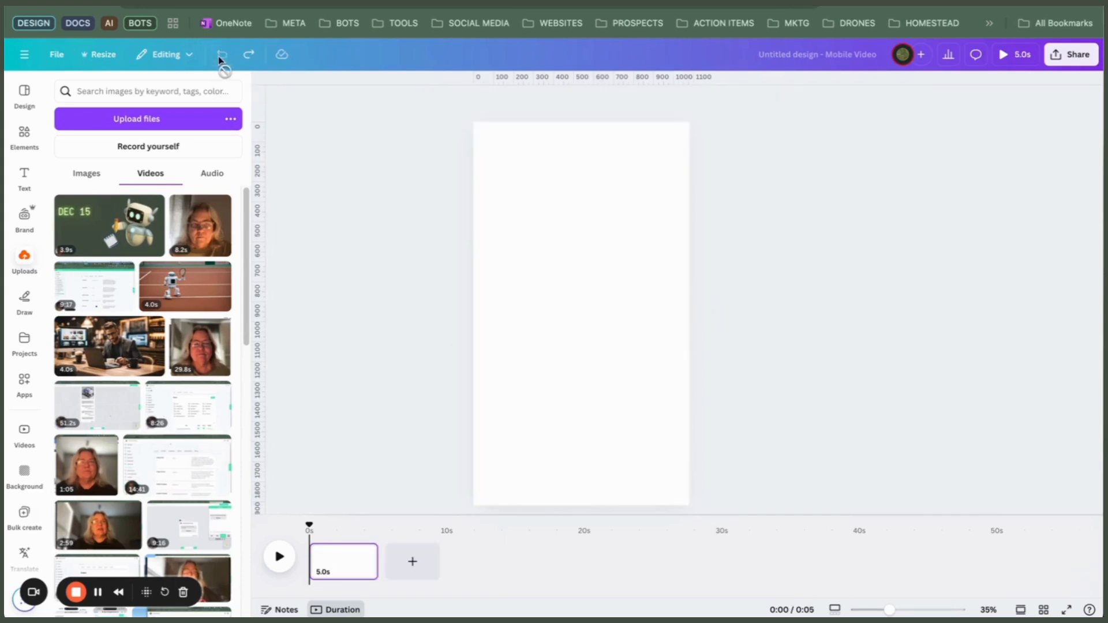
- Add the 2:59 uploaded webcam video as a separate element and stretch its frame upward and downward to nearly the page height
{"action": "left_click", "coordinate": [95, 529]}
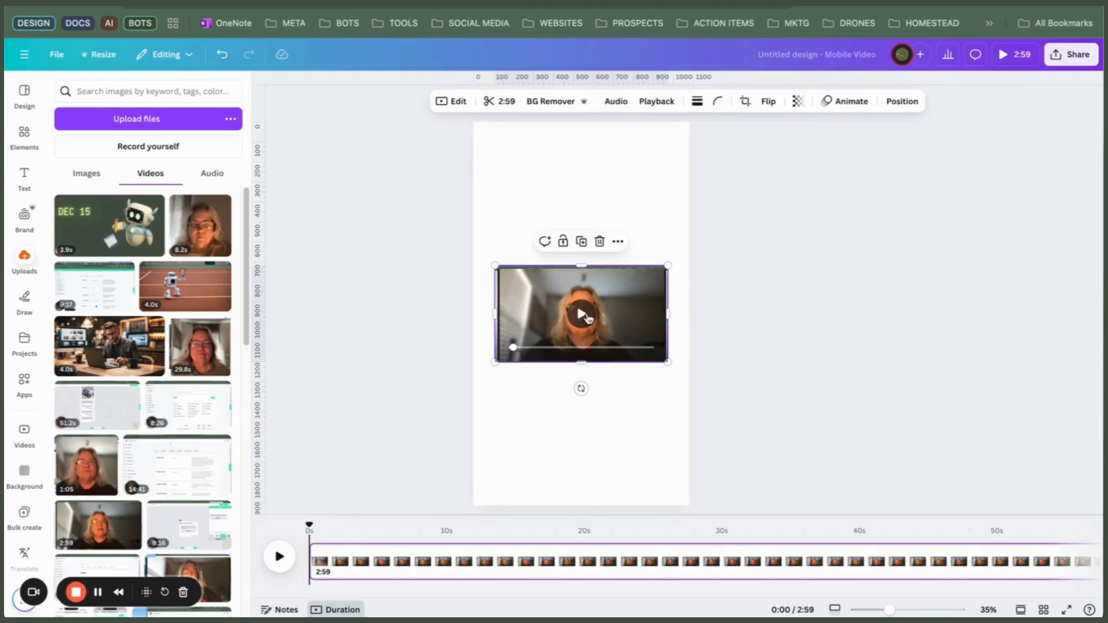
{"action": "left_click_drag", "start_coordinate": [583, 265], "coordinate": [587, 140]}
{"action": "left_click_drag", "start_coordinate": [585, 365], "coordinate": [583, 470]}
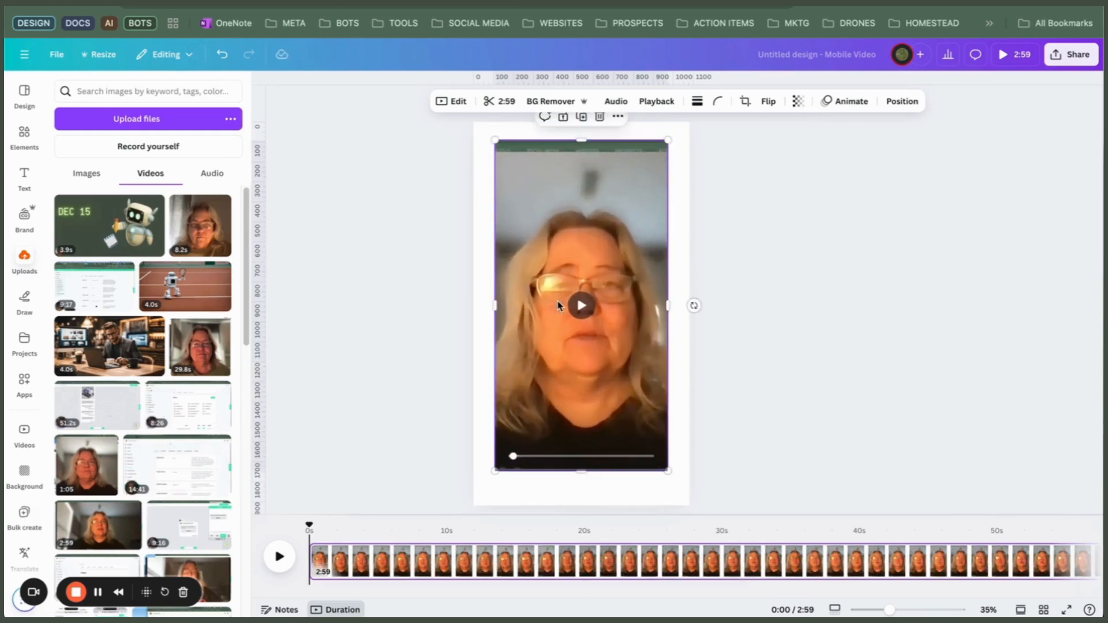
- Widen the video's frame and enlarge and reposition it so that it covers the whole vertical page
{"action": "left_click_drag", "start_coordinate": [669, 312], "coordinate": [908, 305]}
{"action": "left_click_drag", "start_coordinate": [642, 327], "coordinate": [426, 294]}
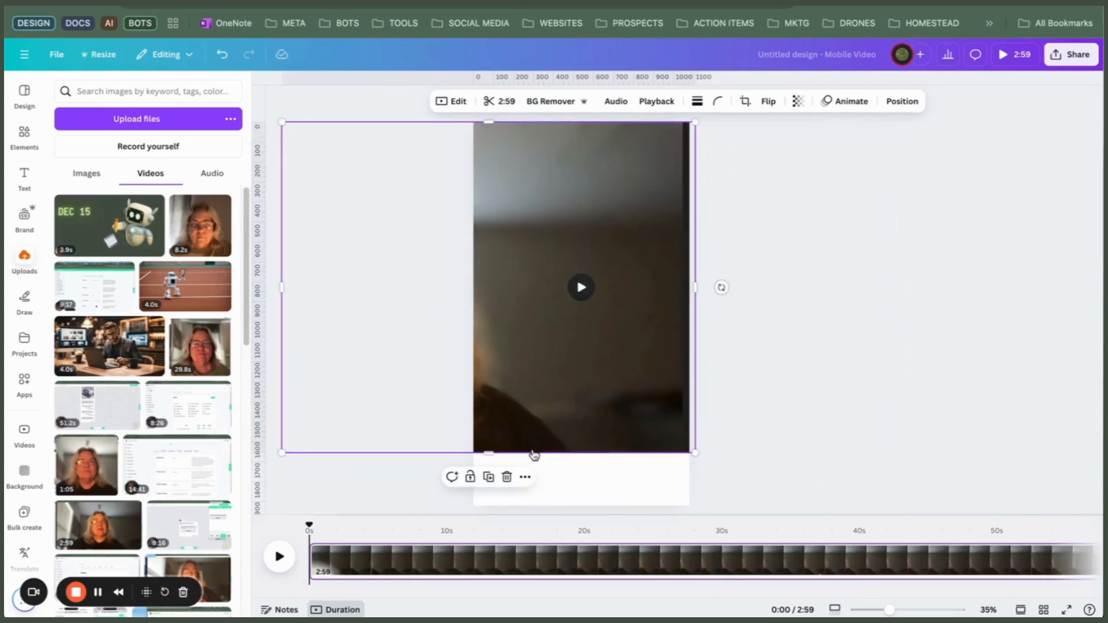
{"action": "left_click_drag", "start_coordinate": [488, 453], "coordinate": [489, 512]}
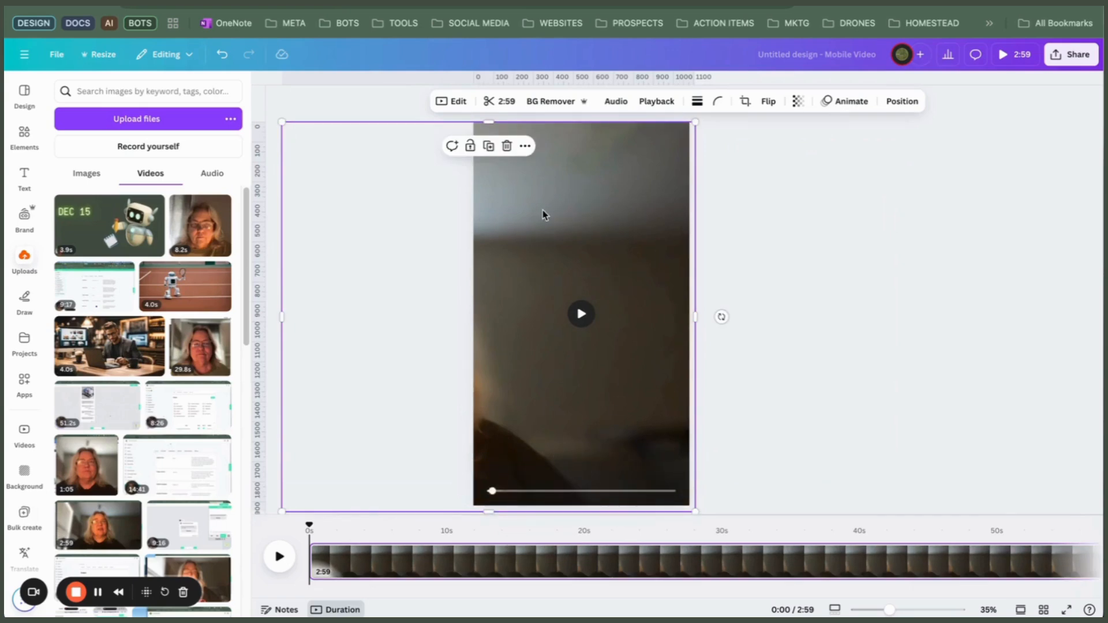
{"action": "left_click_drag", "start_coordinate": [414, 260], "coordinate": [523, 258]}
- Preview the video on the page and play the duration timeline to about 0:05
{"action": "left_click", "coordinate": [583, 313]}
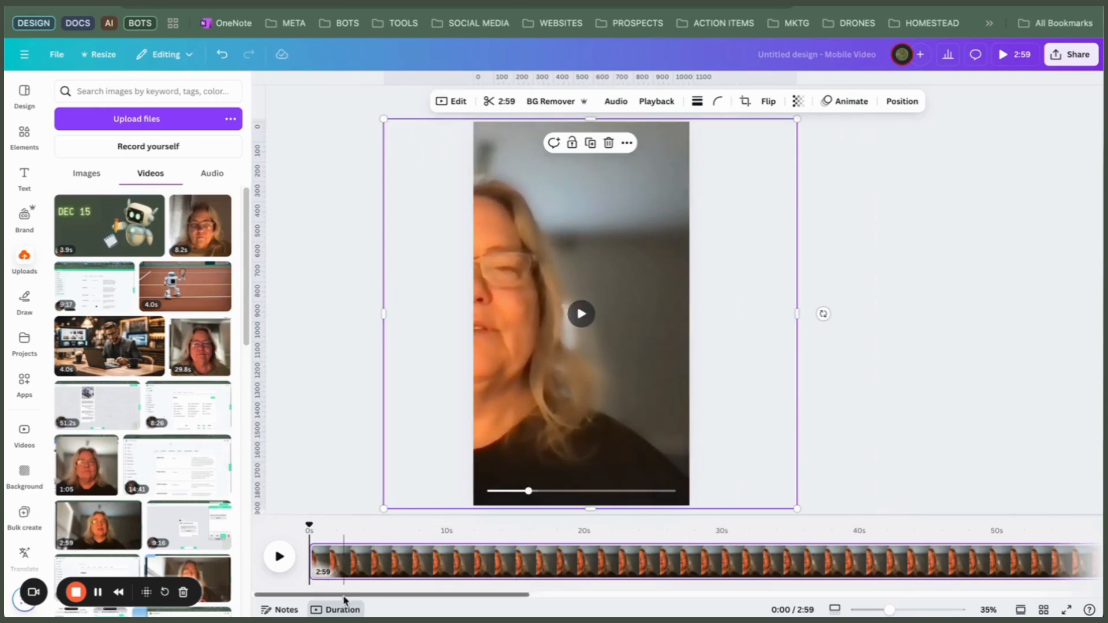
{"action": "left_click", "coordinate": [343, 611]}
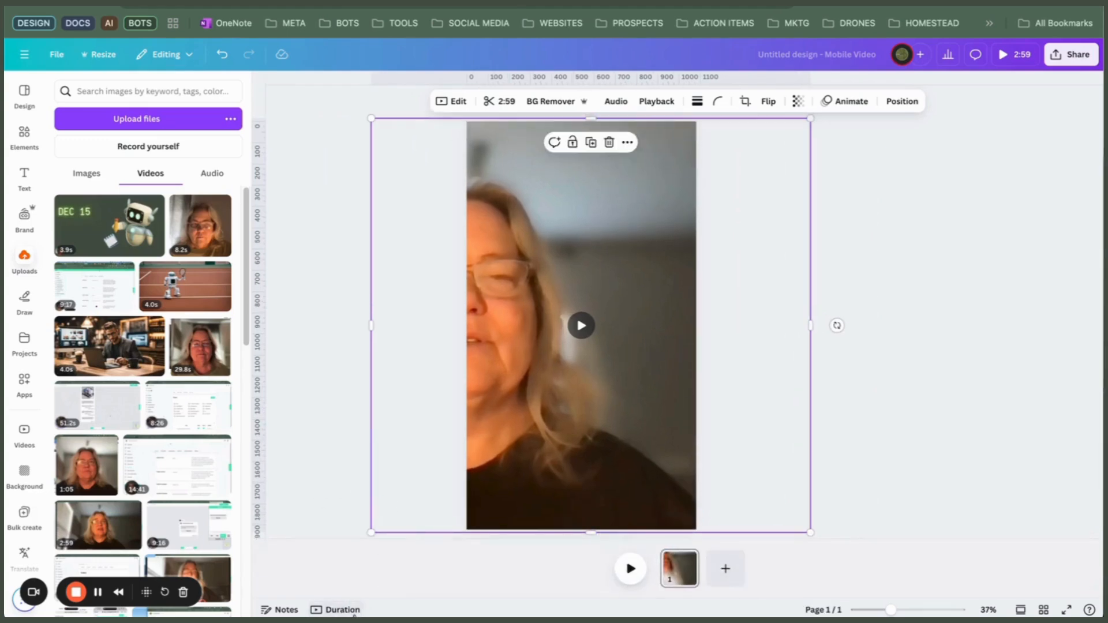
{"action": "left_click", "coordinate": [343, 611]}
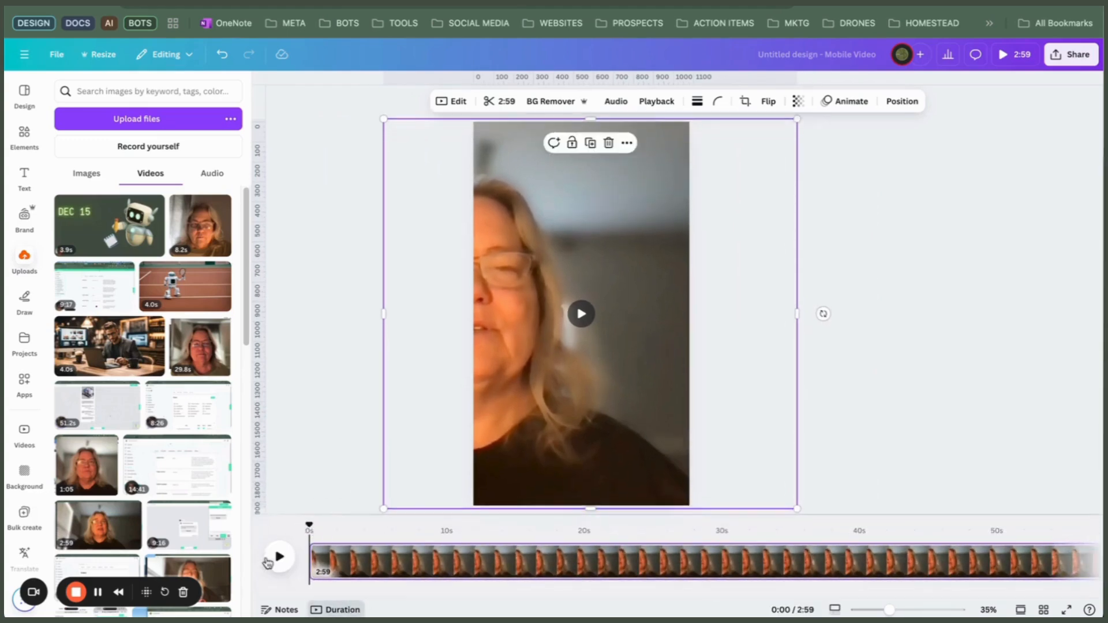
{"action": "left_click", "coordinate": [278, 557]}
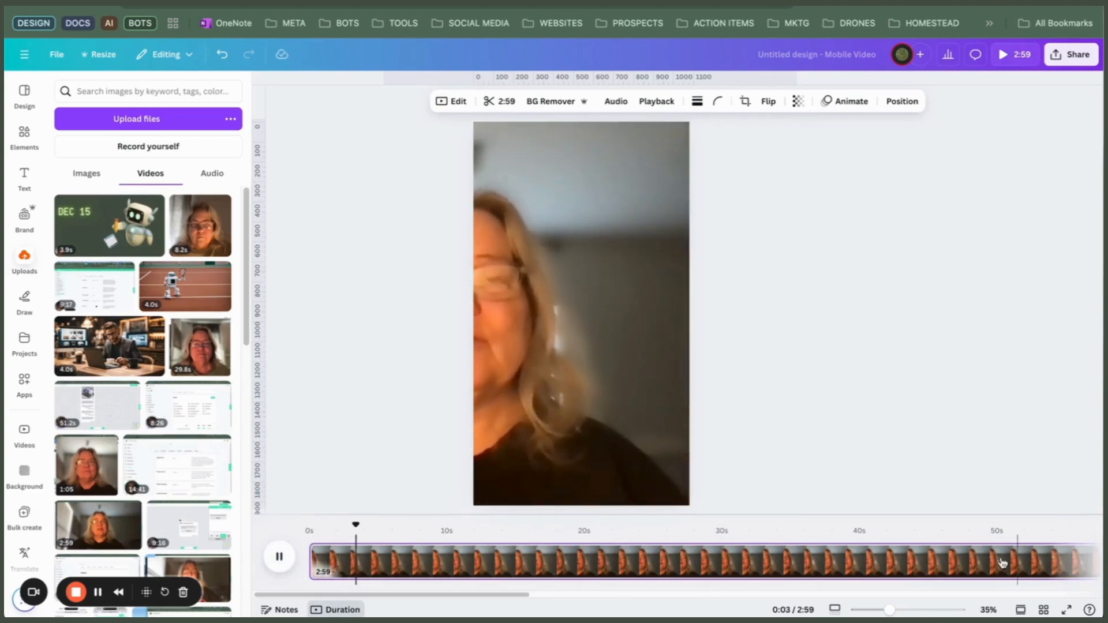
{"action": "left_click", "coordinate": [281, 559]}
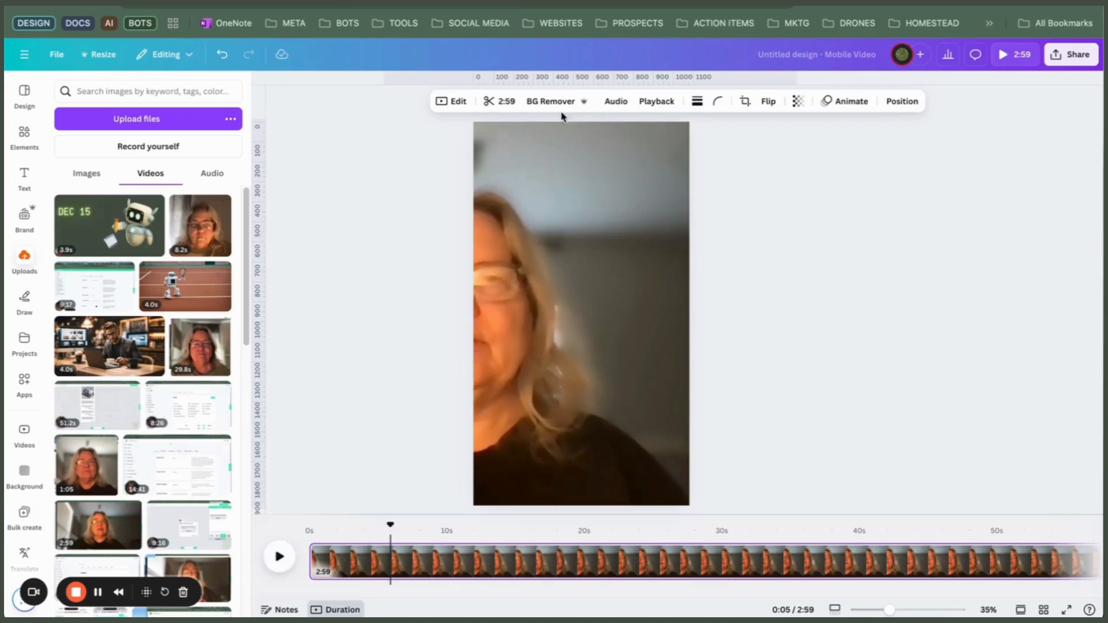
- Trim the video clip to a length of 1:37 and resume timeline playback from about 0:05
{"action": "left_click", "coordinate": [498, 104]}
{"action": "mouse_move", "coordinate": [475, 102]}
{"action": "left_mouse_down"}
{"action": "mouse_move", "coordinate": [720, 104]}
{"action": "mouse_move", "coordinate": [484, 105]}
{"action": "left_mouse_up"}
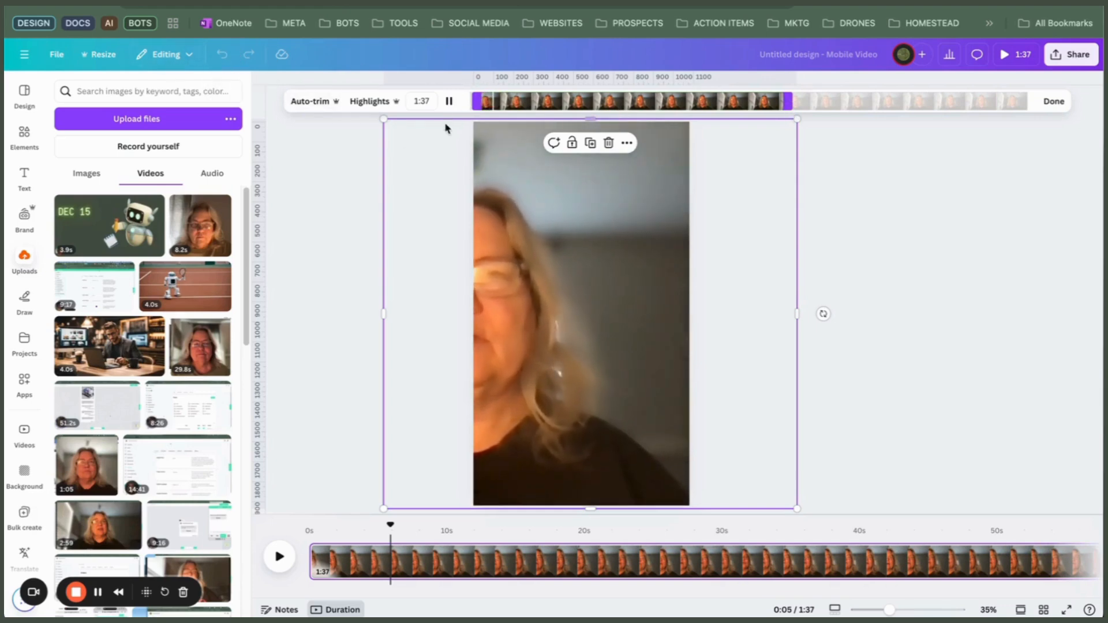
{"action": "left_click", "coordinate": [366, 183]}
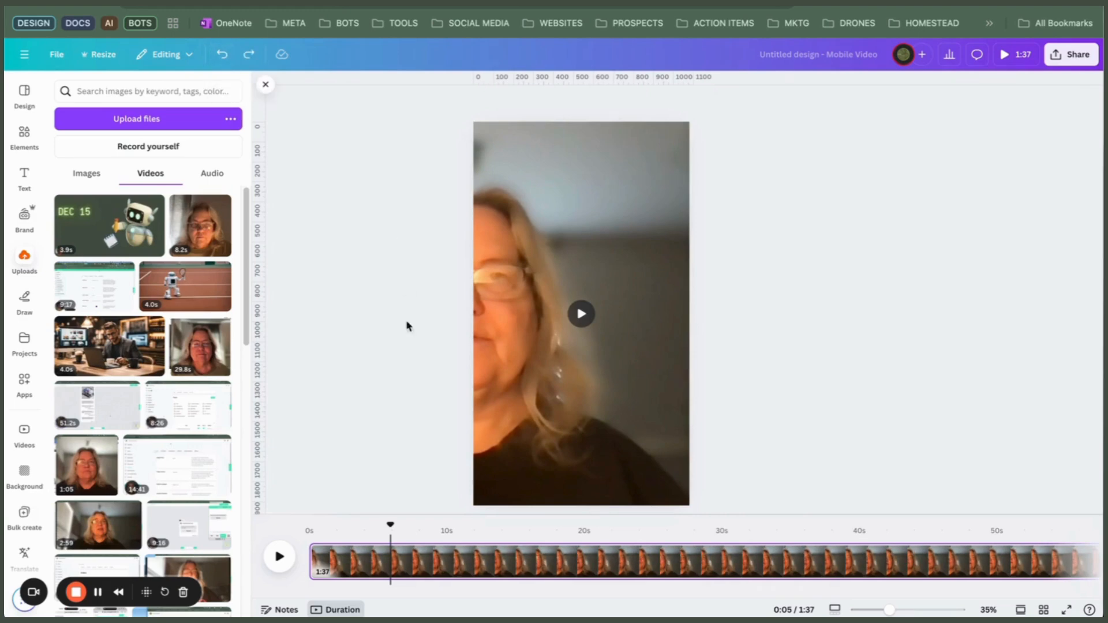
{"action": "left_click", "coordinate": [279, 559]}
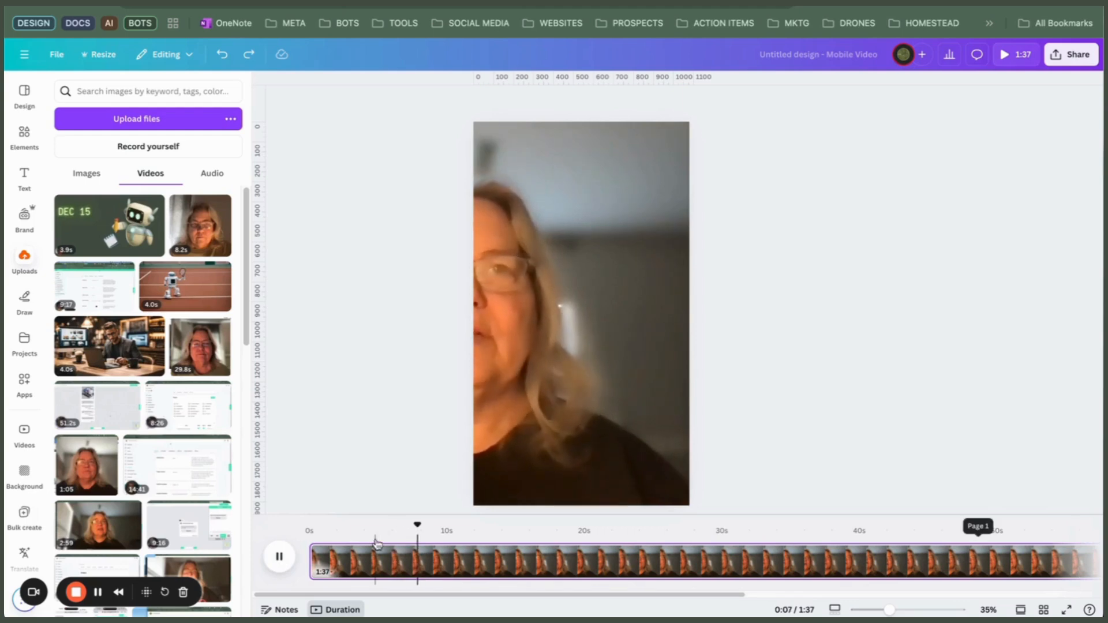
- Pause playback at about 0:09 and split the page at that point on the timeline
{"action": "left_click", "coordinate": [443, 570]}
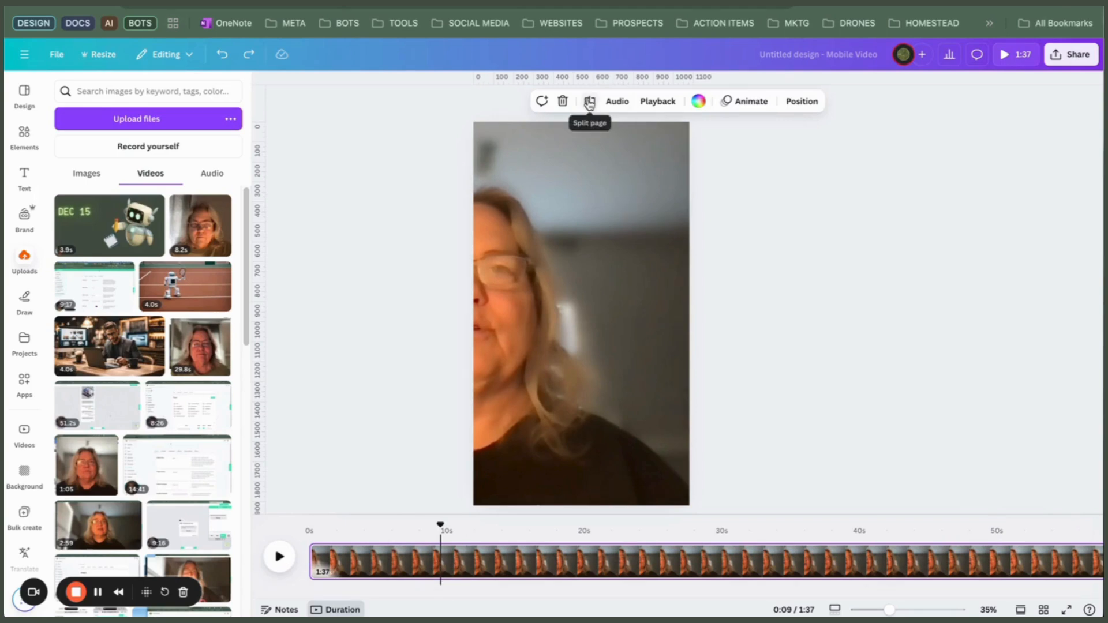
{"action": "left_click", "coordinate": [609, 292]}
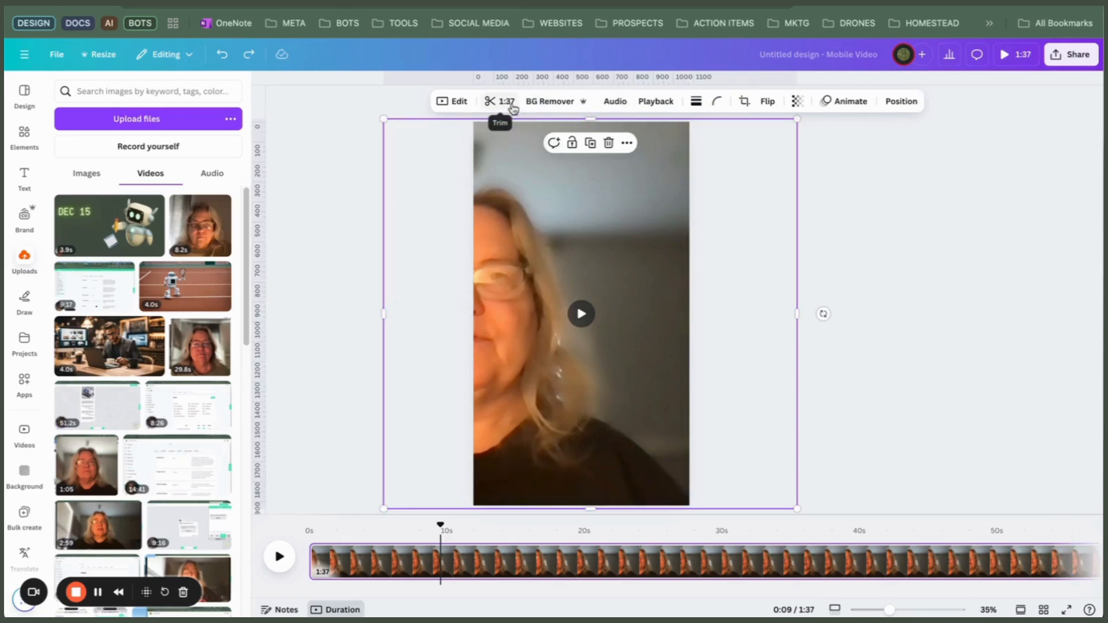
{"action": "left_click", "coordinate": [442, 563]}
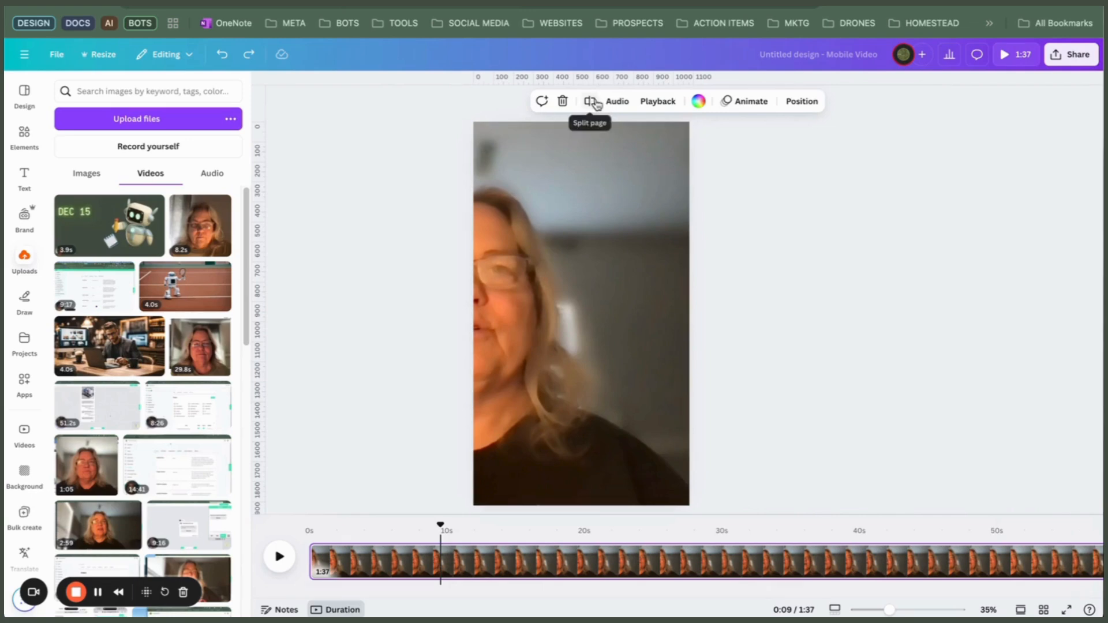
{"action": "left_click", "coordinate": [596, 104]}
- Play the timeline to about 0:13 and split the remaining long page there
{"action": "left_click", "coordinate": [281, 559]}
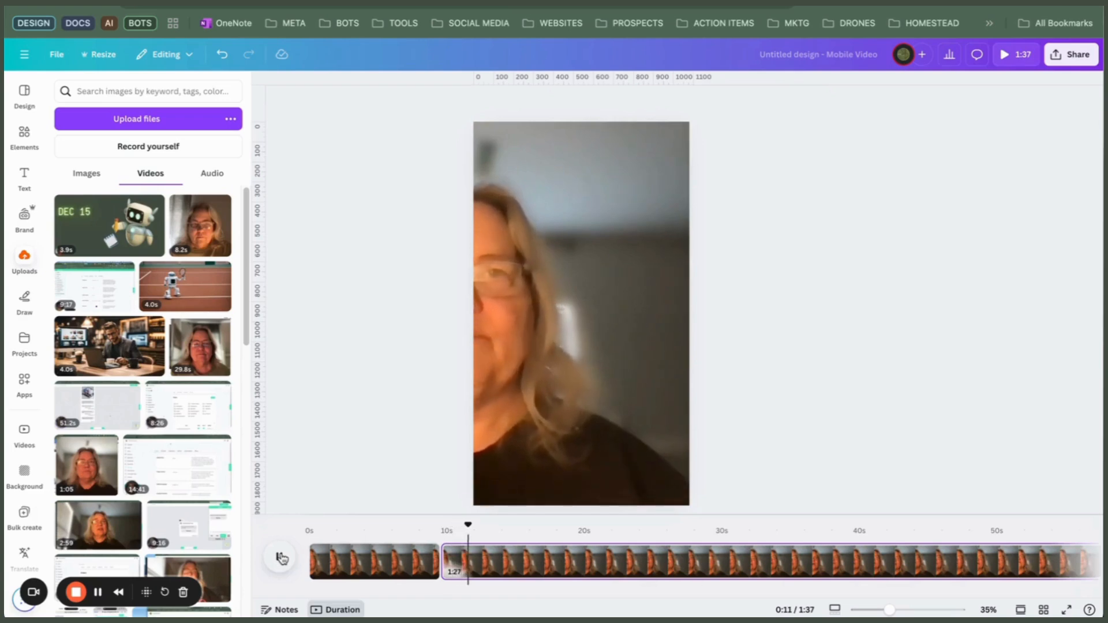
{"action": "left_click", "coordinate": [281, 559]}
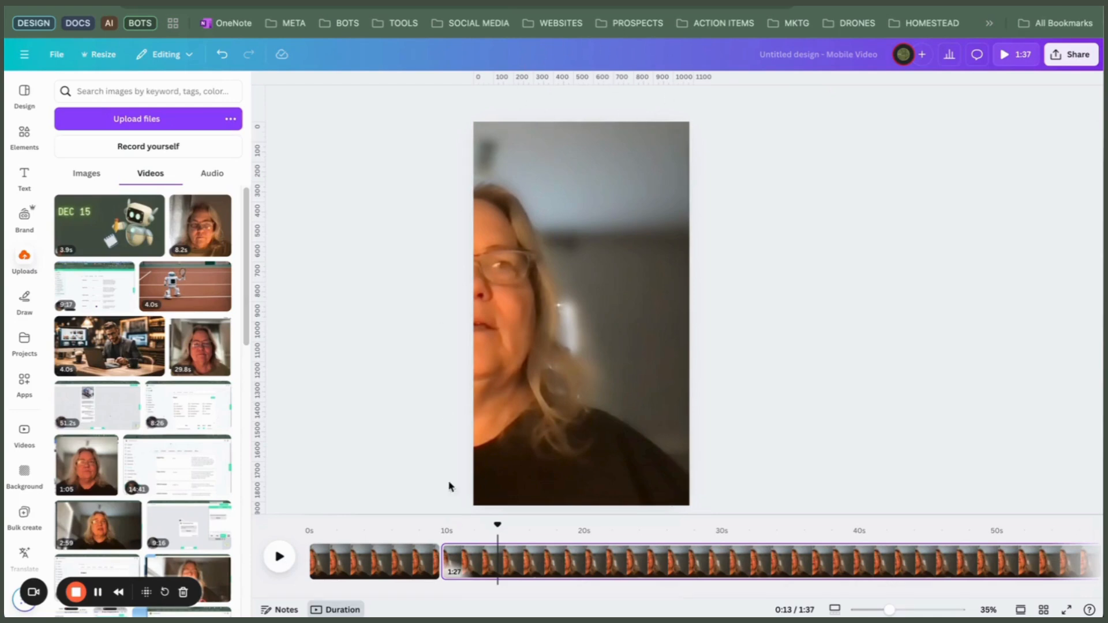
{"action": "left_click", "coordinate": [500, 569]}
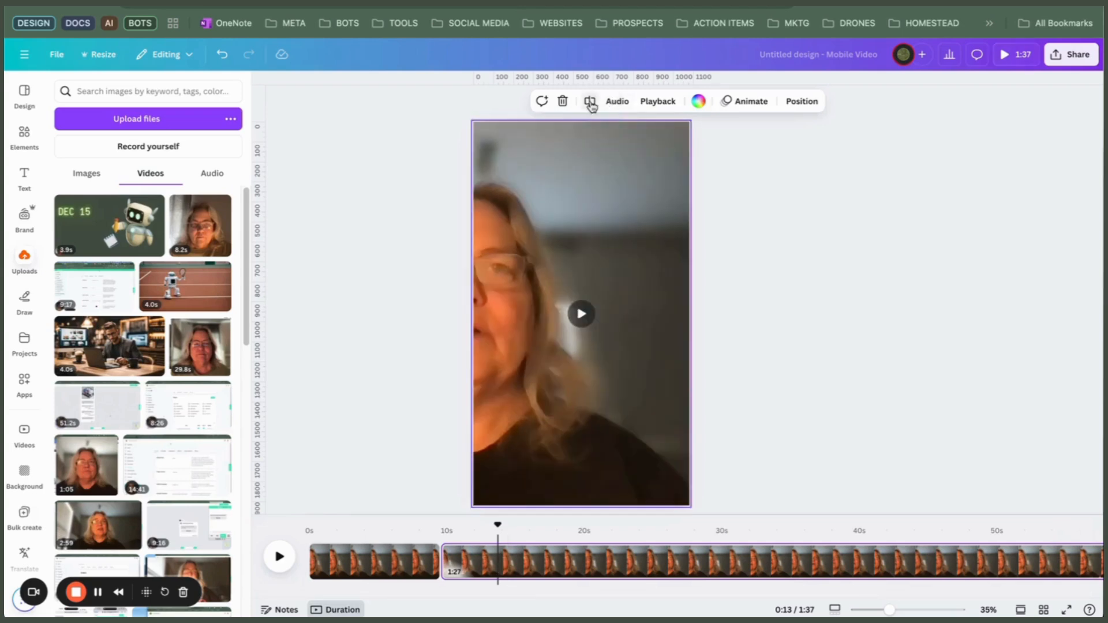
{"action": "left_click", "coordinate": [590, 102]}
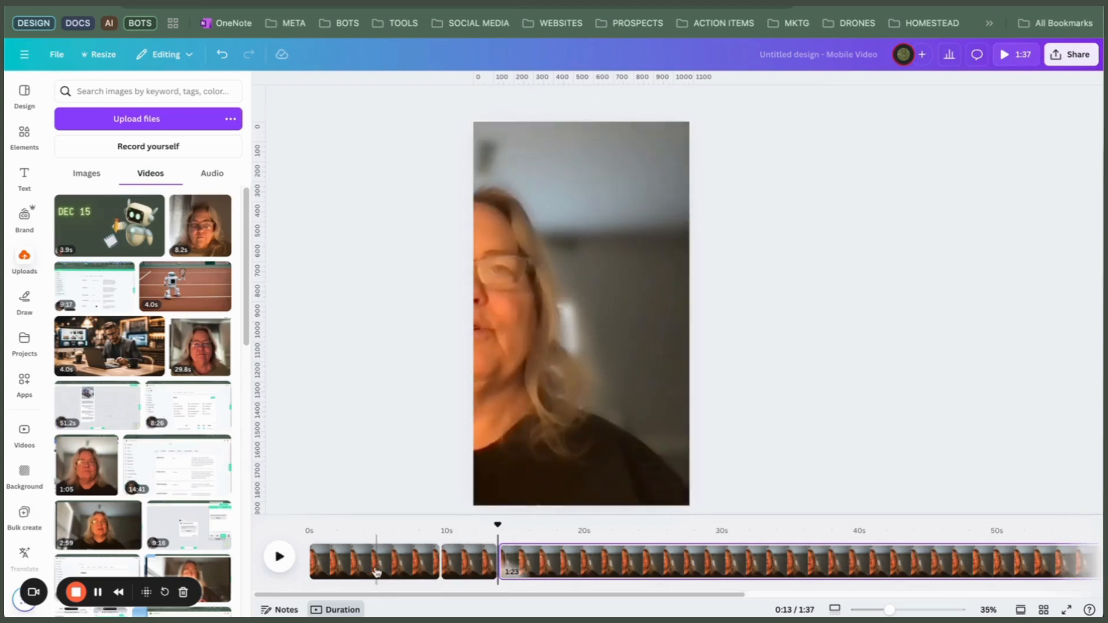
- On the second page, shift the video rightward to bring the face into view and extend its left edge beyond the page's left edge
{"action": "left_click", "coordinate": [281, 559]}
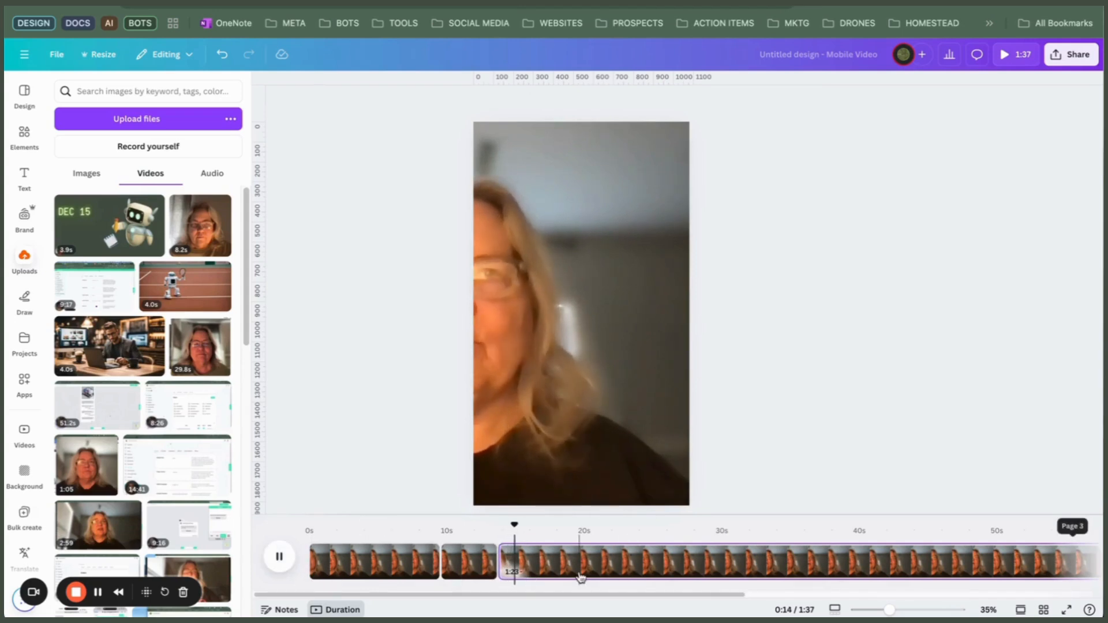
{"action": "left_click", "coordinate": [482, 561]}
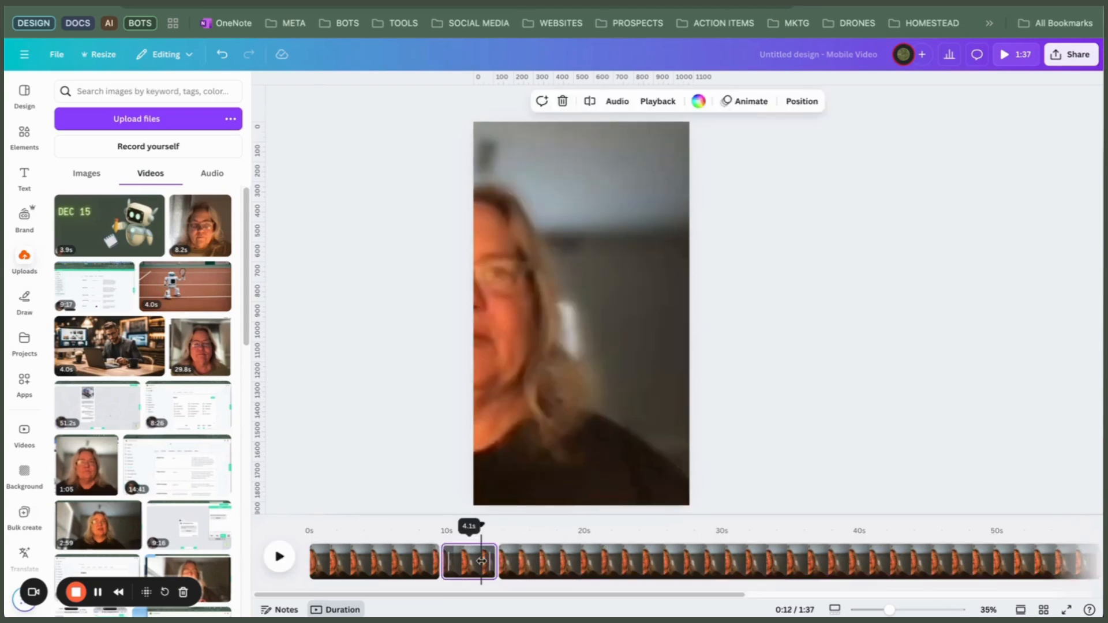
{"action": "left_click", "coordinate": [572, 324]}
{"action": "left_click_drag", "start_coordinate": [628, 248], "coordinate": [785, 242]}
{"action": "left_click_drag", "start_coordinate": [540, 311], "coordinate": [397, 312]}
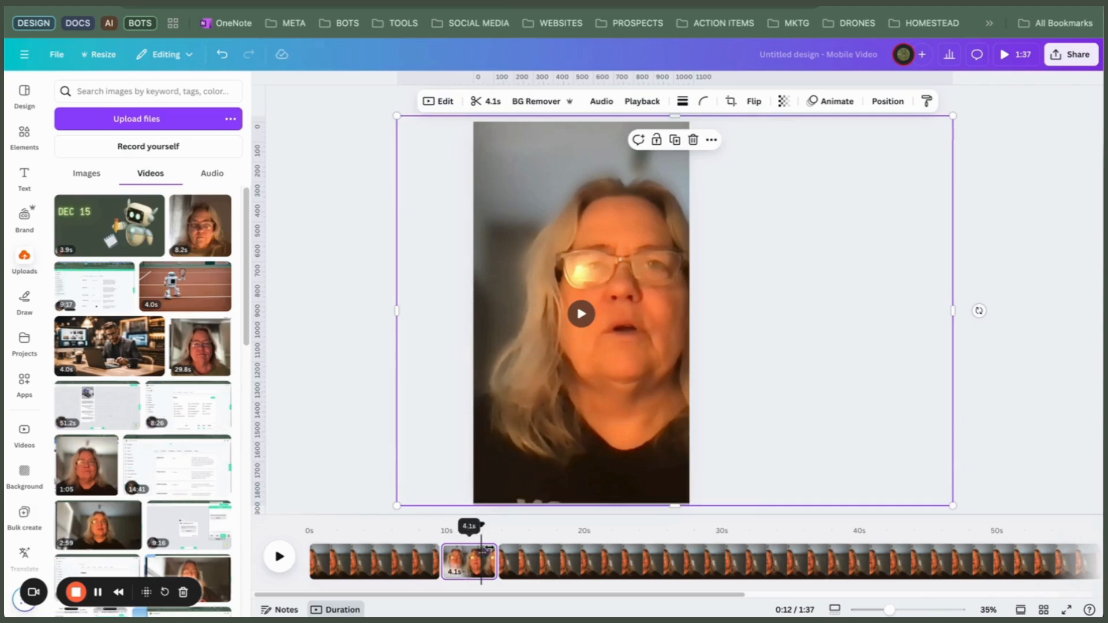
- Play the timeline from the reframed page to about 0:17 and split the last page there
{"action": "left_click", "coordinate": [281, 559]}
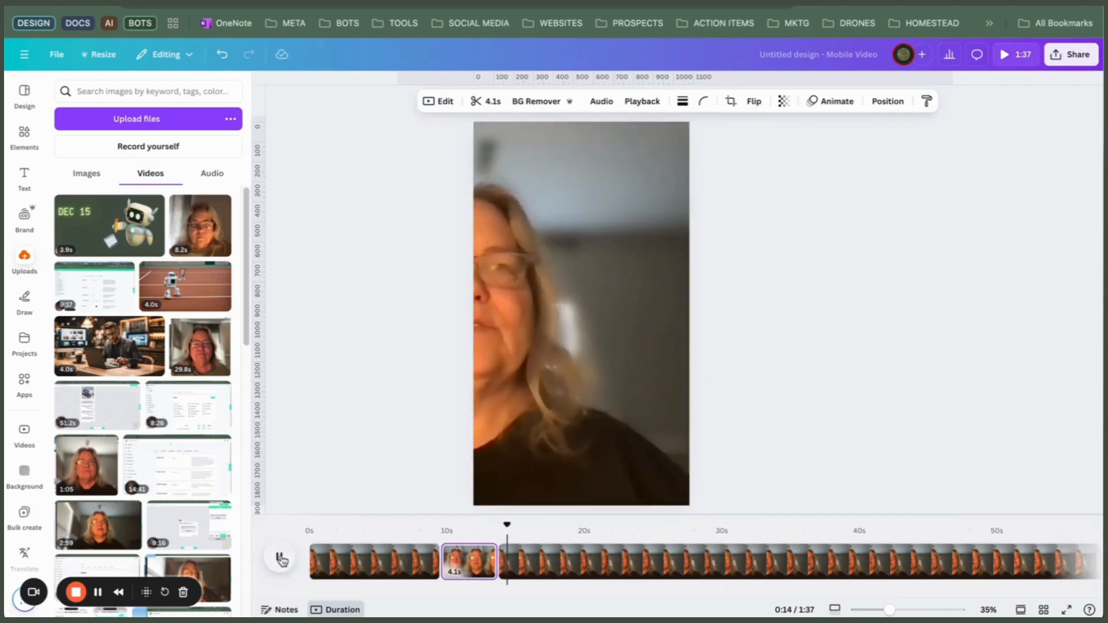
{"action": "left_click", "coordinate": [419, 338]}
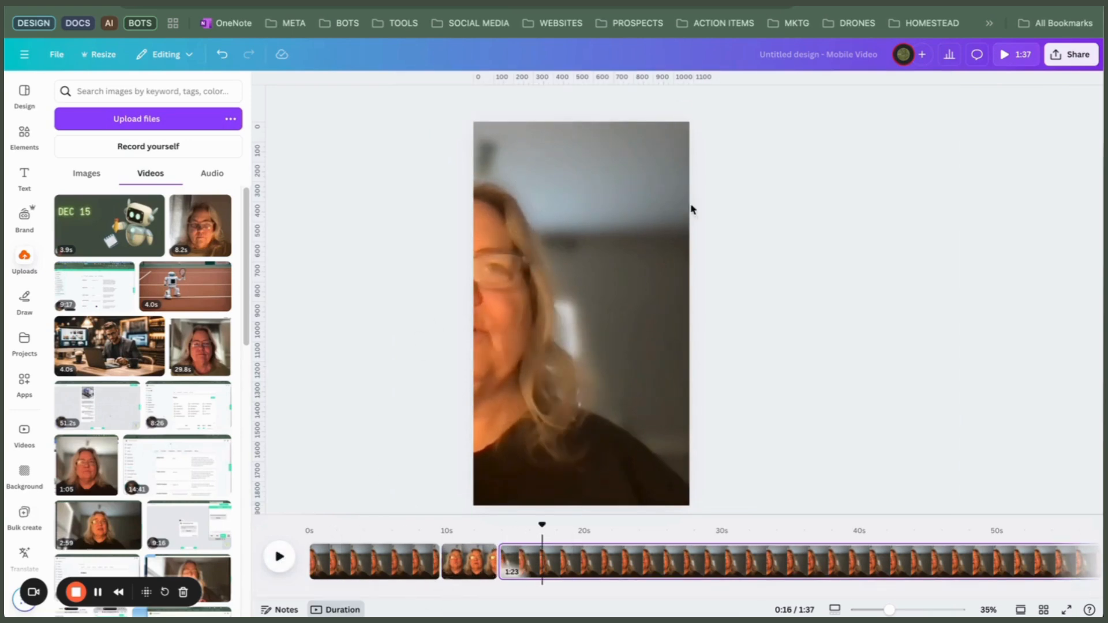
{"action": "left_click", "coordinate": [545, 564]}
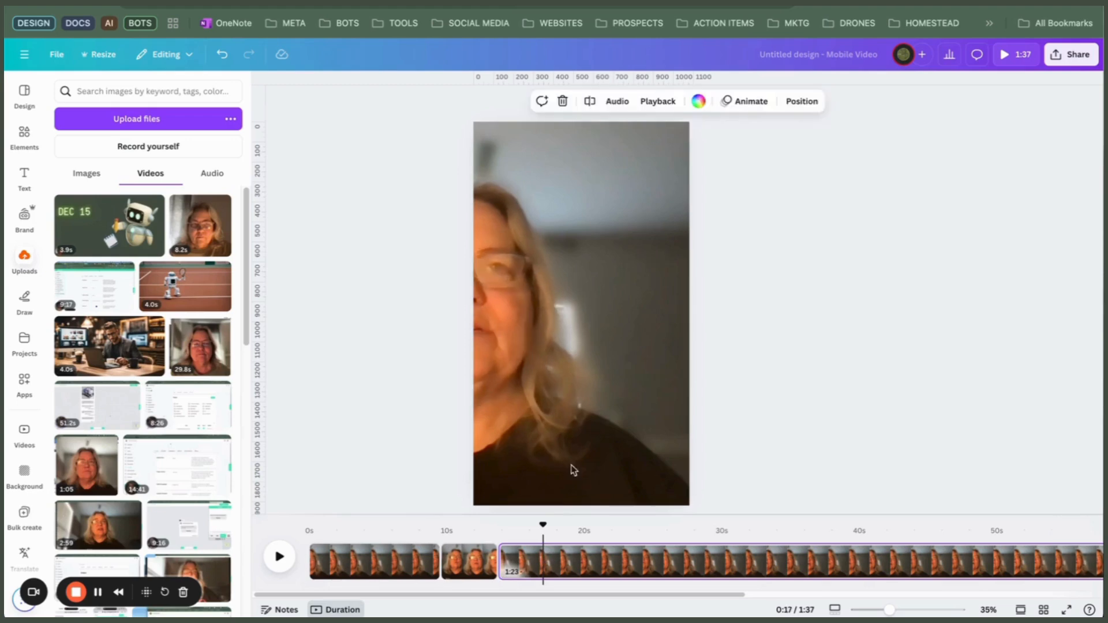
{"action": "left_click", "coordinate": [593, 102]}
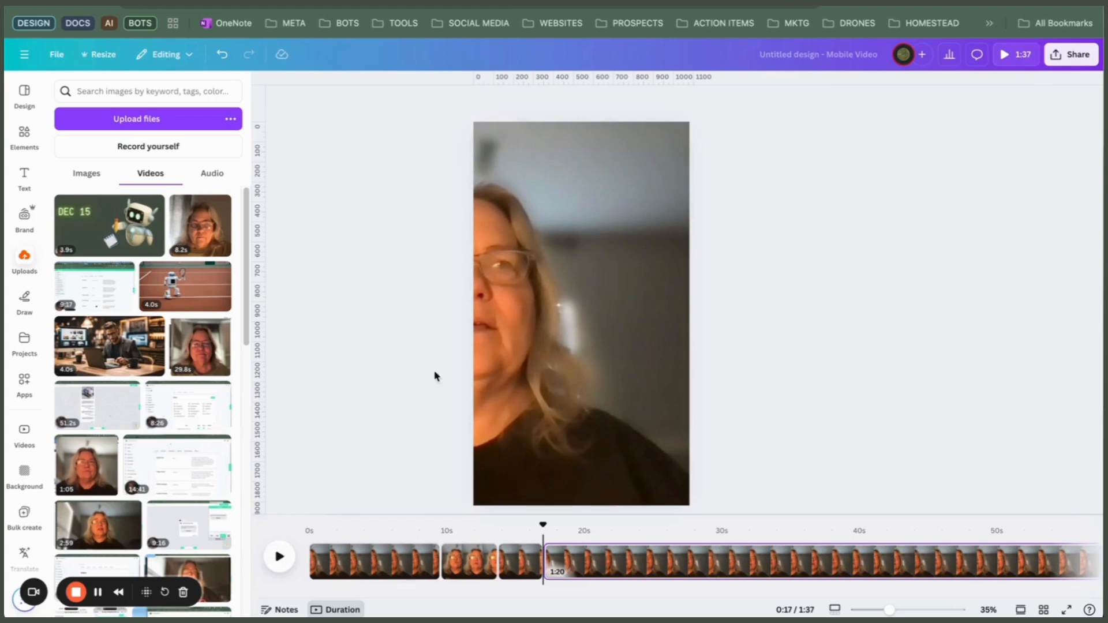
- Examine the MP4 Video download settings, try the 720p quality, return it to 1080p (HD) and close the settings without downloading
{"action": "left_click", "coordinate": [1069, 54]}
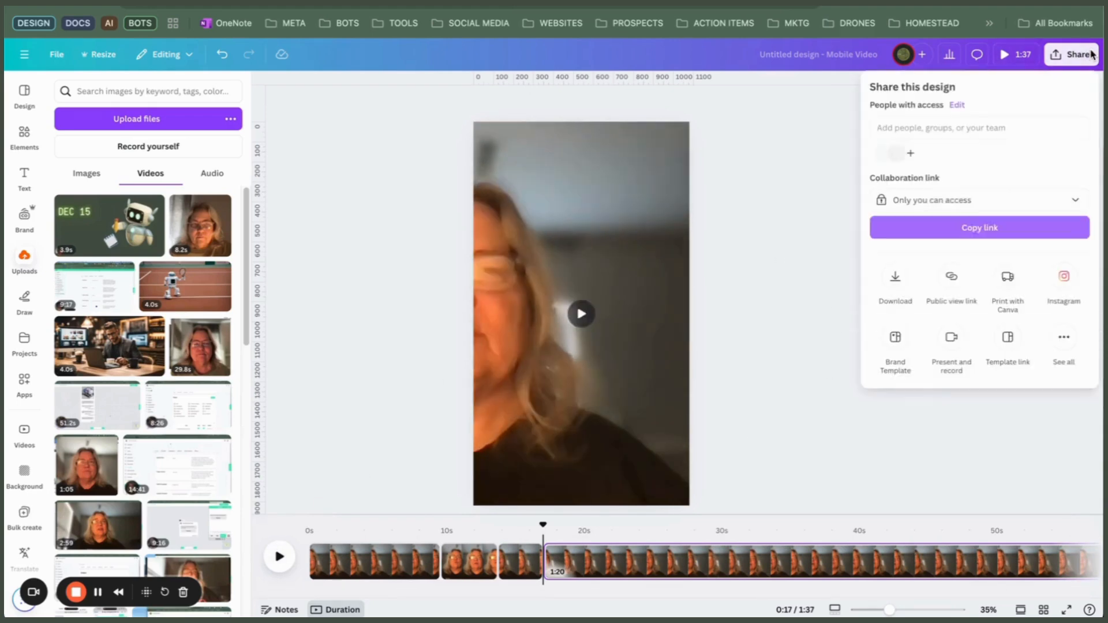
{"action": "left_click", "coordinate": [895, 278]}
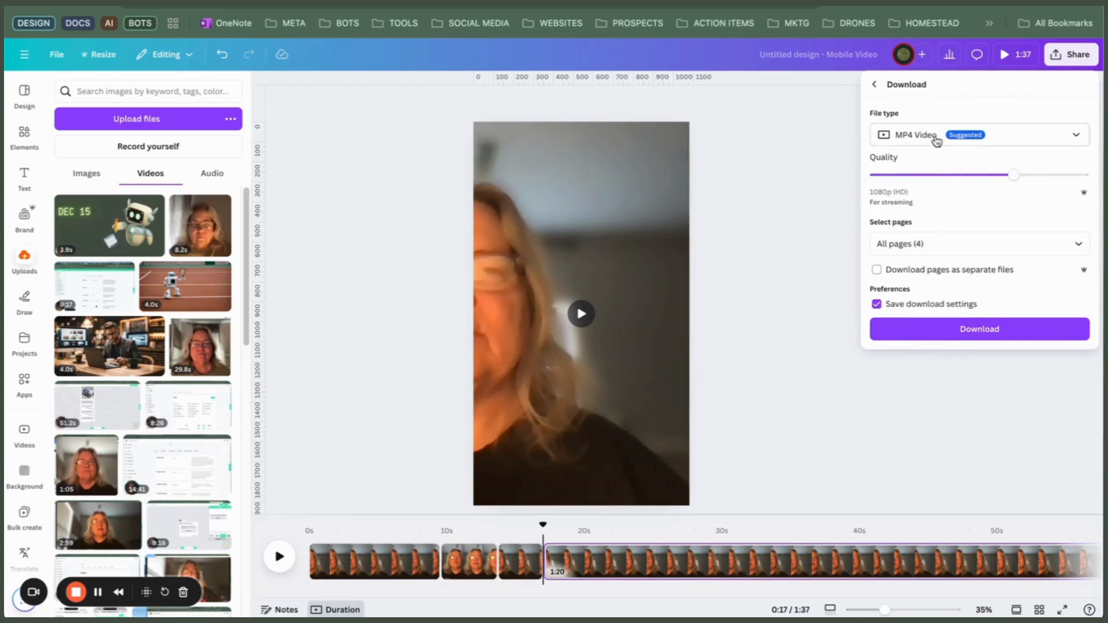
{"action": "left_click_drag", "start_coordinate": [1013, 177], "coordinate": [961, 180]}
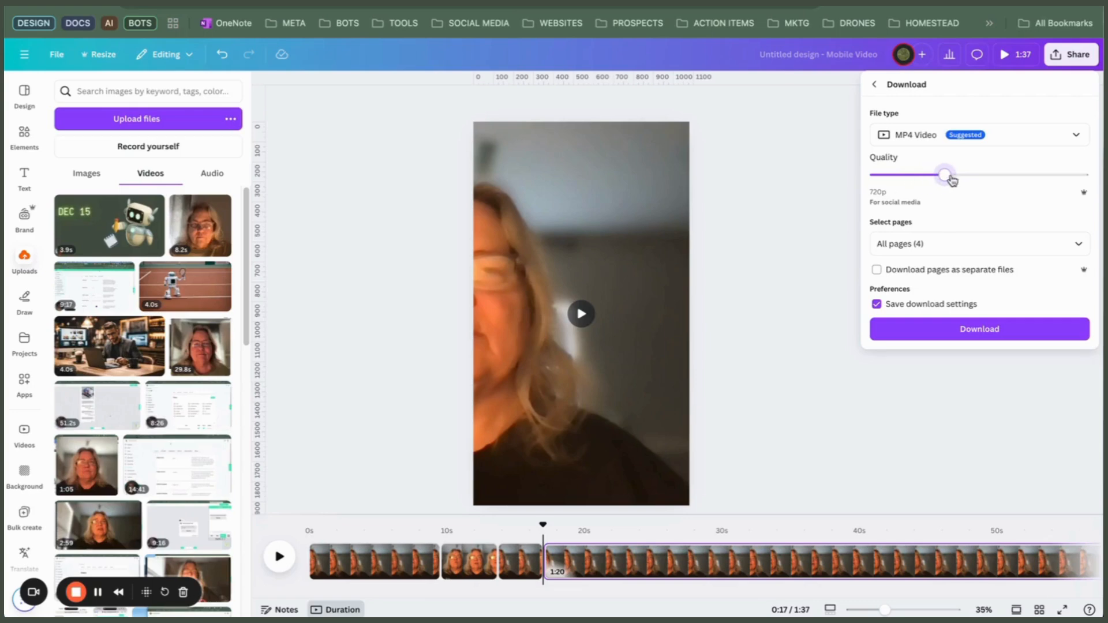
{"action": "left_click_drag", "start_coordinate": [951, 180], "coordinate": [1020, 177]}
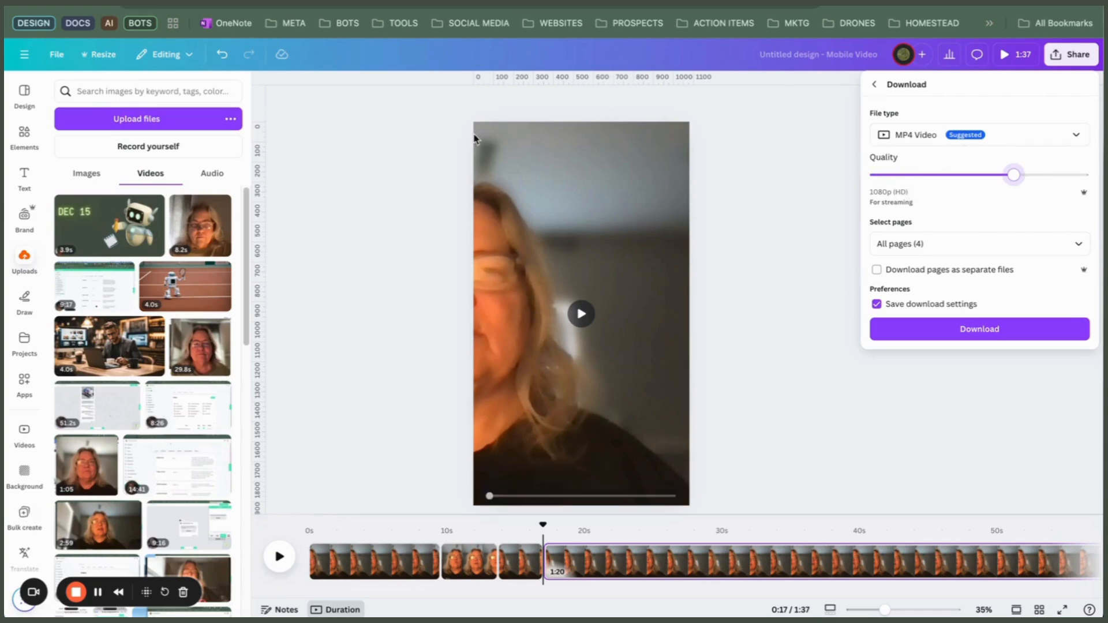
{"action": "left_click", "coordinate": [738, 132]}
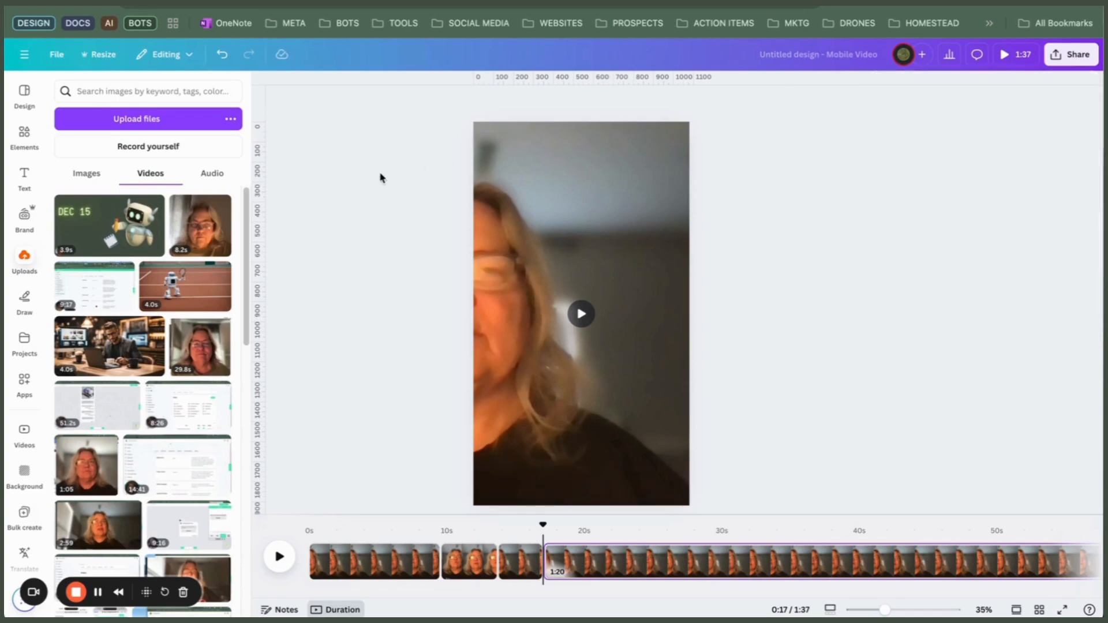